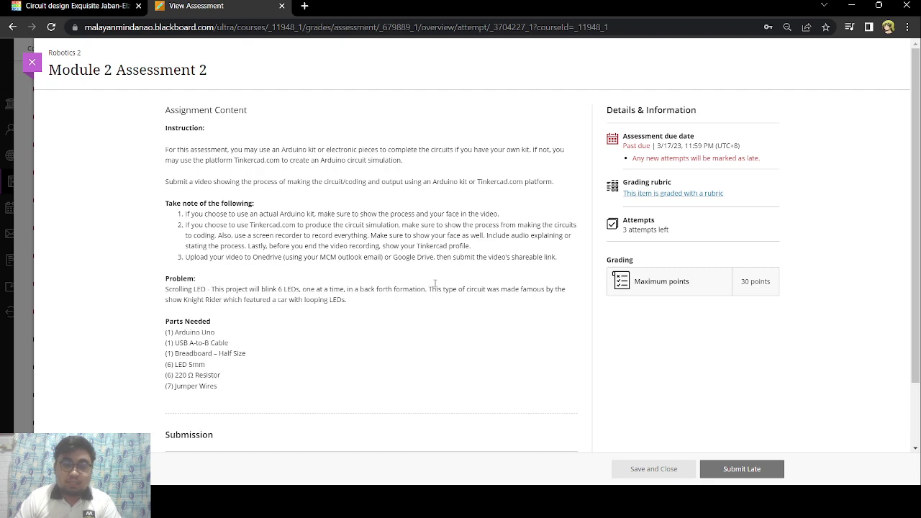
# Review the assessment's parts list, switch to the Tinkercad circuit design and place an Arduino Uno R3 on the empty workspace.
pyautogui.scroll(-1, 433, 282)
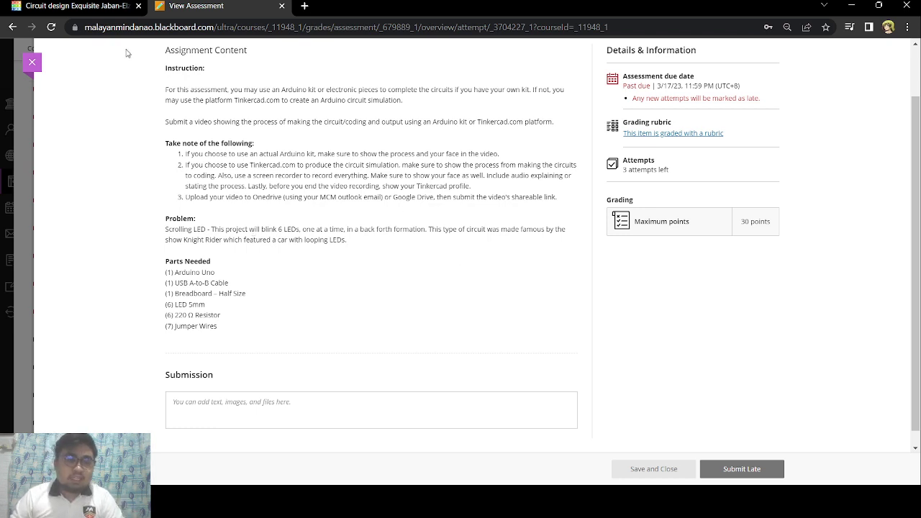
pyautogui.click(76, 6)
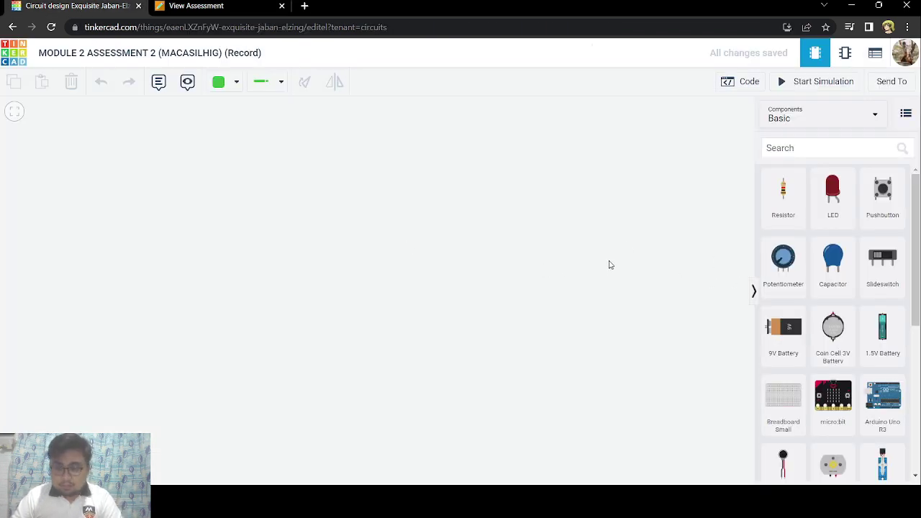
pyautogui.moveTo(882, 399); pyautogui.dragTo(459, 366)
pyautogui.scroll(2, 594, 352)
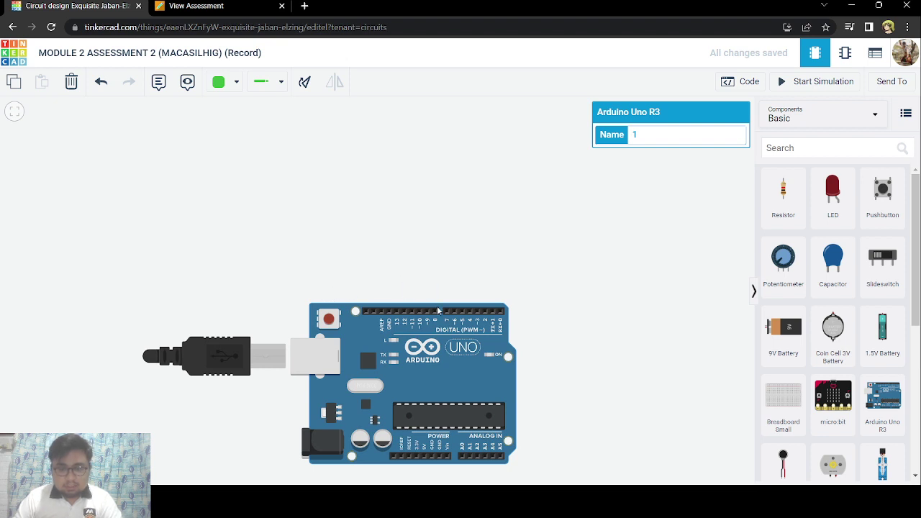
# Rotate the Arduino a quarter turn clockwise so its USB port faces up, and place a small breadboard to its right.
pyautogui.click(312, 90)
pyautogui.click(313, 90)
pyautogui.click(312, 90)
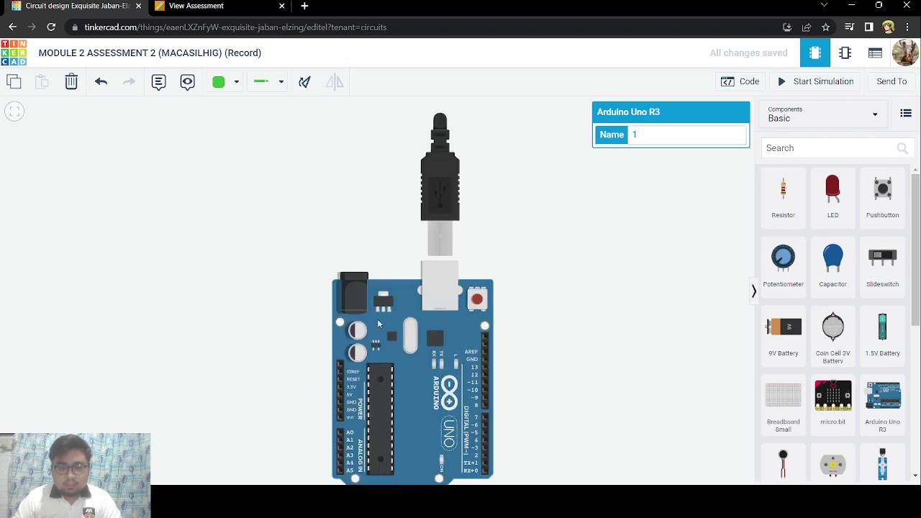
pyautogui.moveTo(417, 398); pyautogui.dragTo(218, 295)
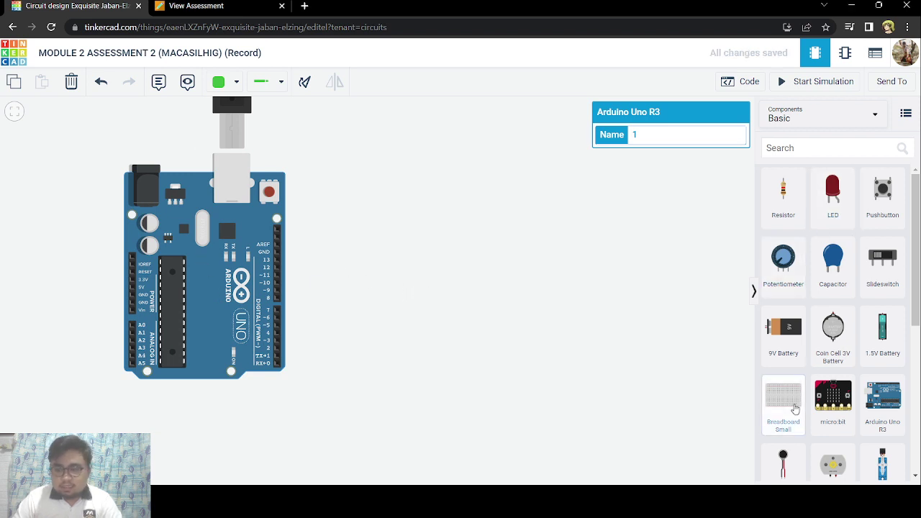
pyautogui.moveTo(791, 404); pyautogui.dragTo(450, 278)
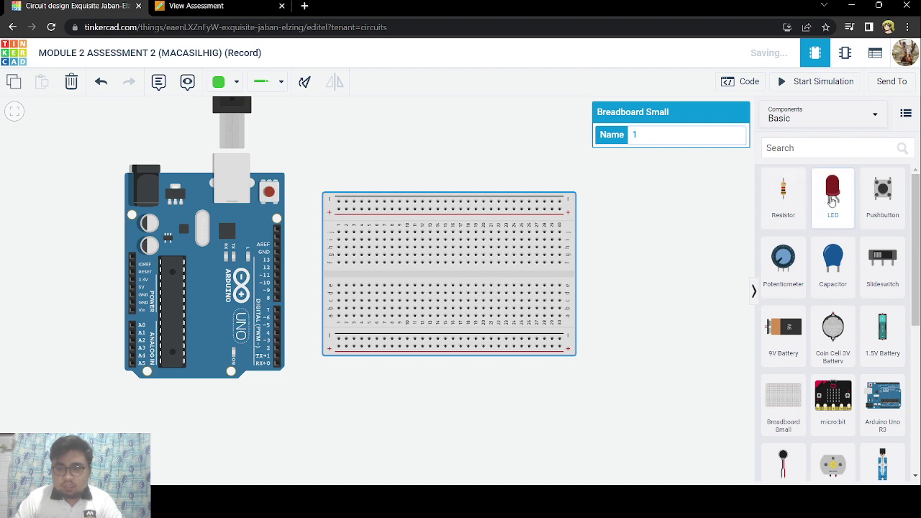
# Place a red LED beyond the breadboard's upper right corner and paste five copies in a row beside it.
pyautogui.moveTo(832, 193); pyautogui.dragTo(613, 178)
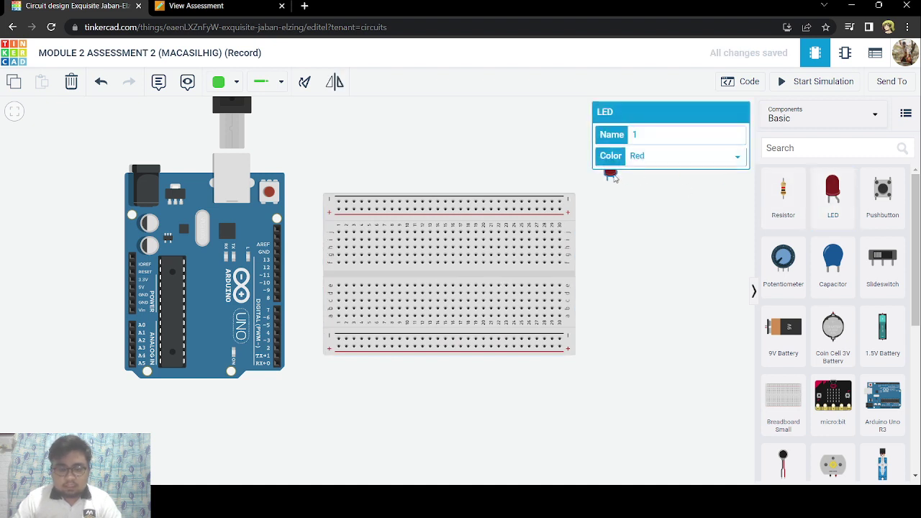
pyautogui.hotkey('ctrl', 'c')
pyautogui.hotkey('ctrl', 'v')
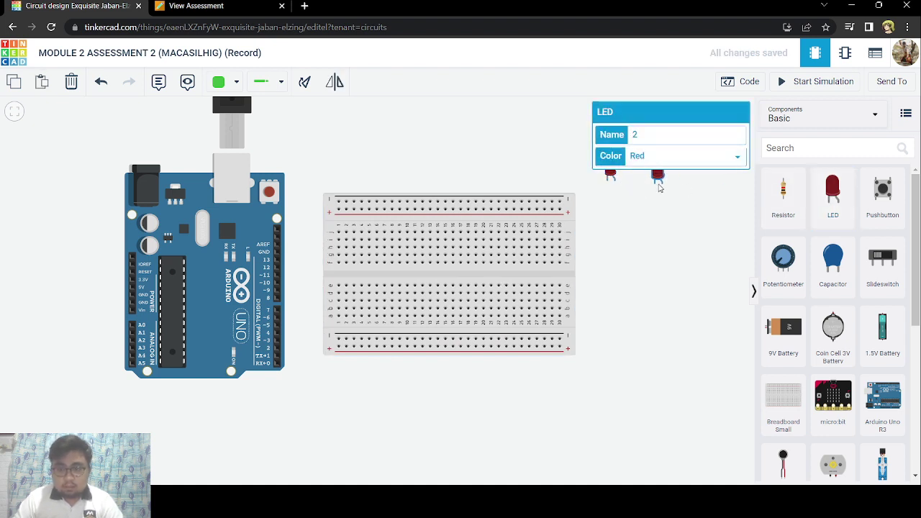
pyautogui.click(636, 190)
pyautogui.hotkey('ctrl', 'v')
pyautogui.click(663, 193)
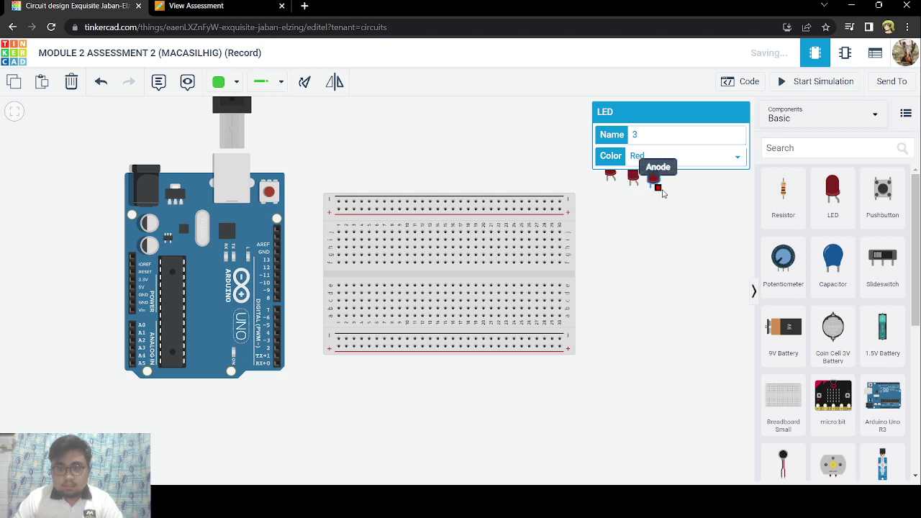
pyautogui.hotkey('ctrl', 'v')
pyautogui.click(679, 192)
pyautogui.hotkey('ctrl', 'v')
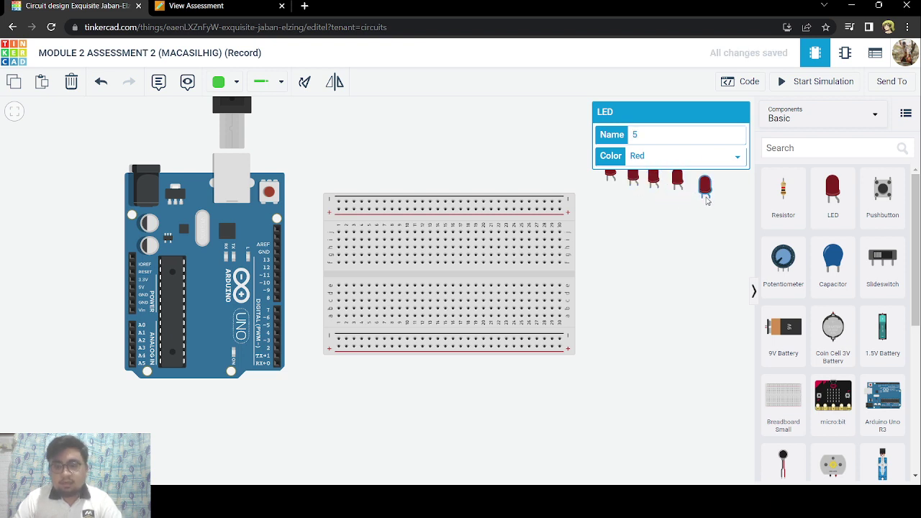
pyautogui.click(699, 196)
pyautogui.hotkey('ctrl', 'v')
pyautogui.click(720, 194)
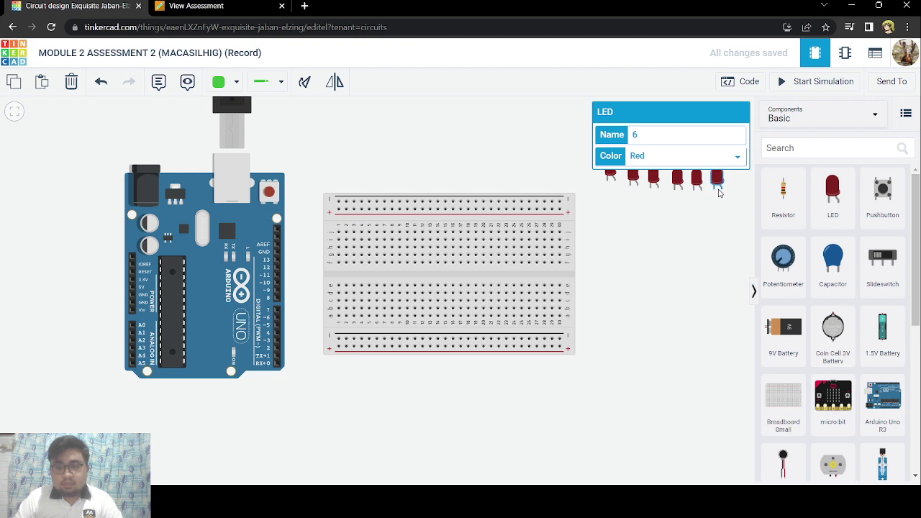
pyautogui.click(706, 217)
# Set the color of the second LED in the row to White.
pyautogui.click(612, 173)
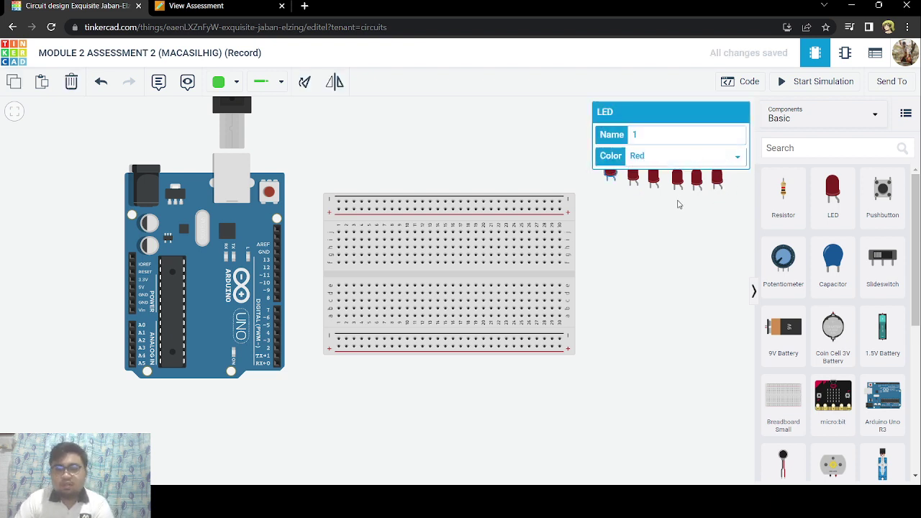
pyautogui.click(635, 178)
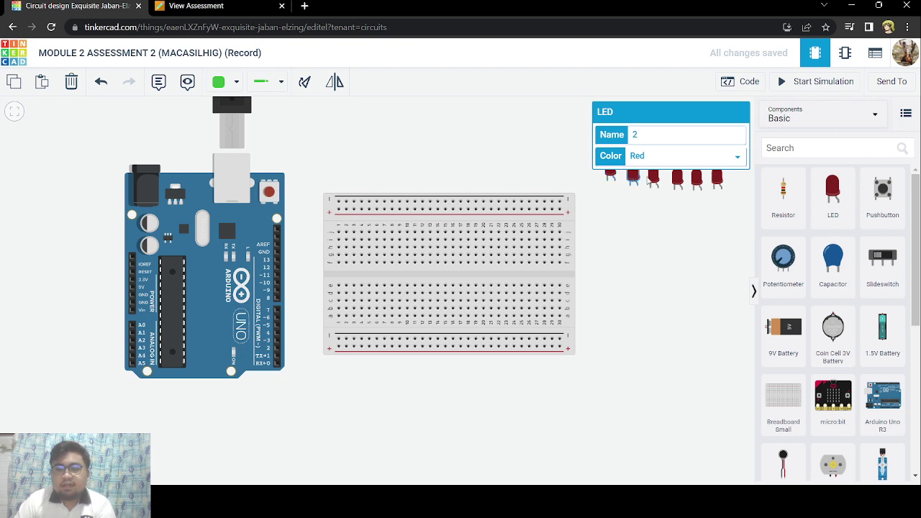
pyautogui.click(683, 227)
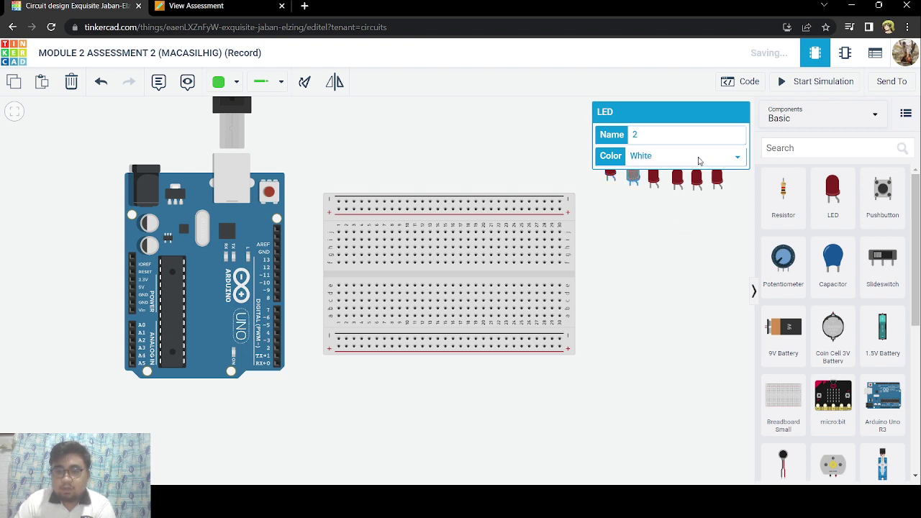
# Set the color of the fourth LED in the row to White.
pyautogui.click(653, 178)
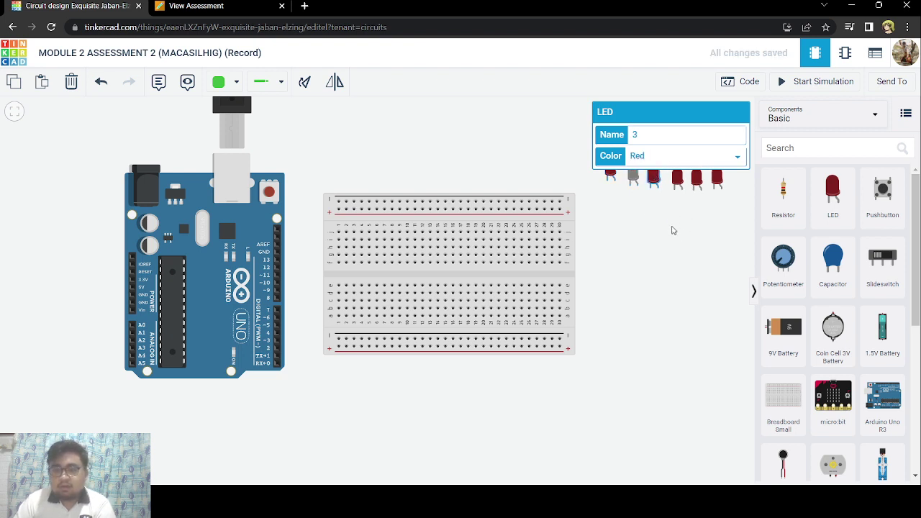
pyautogui.click(679, 180)
pyautogui.click(689, 225)
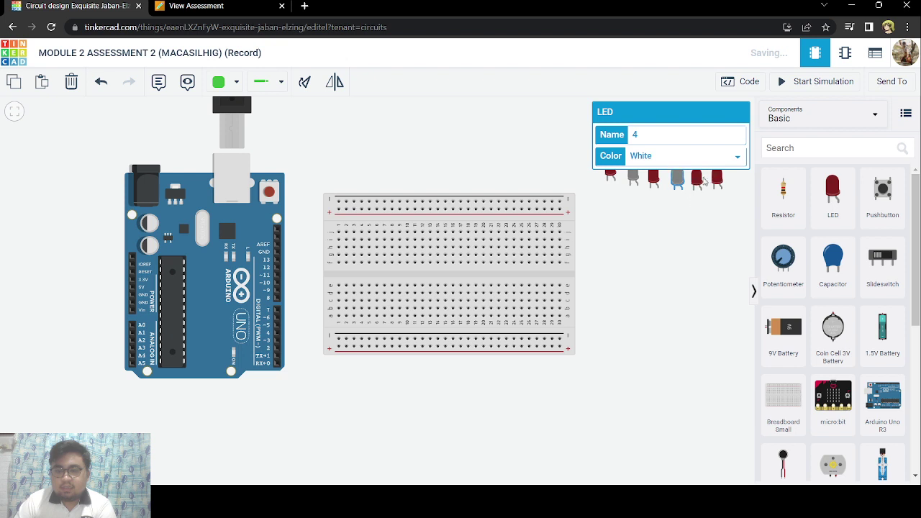
# Set the color of the third and fourth LEDs in the row to Blue.
pyautogui.click(654, 175)
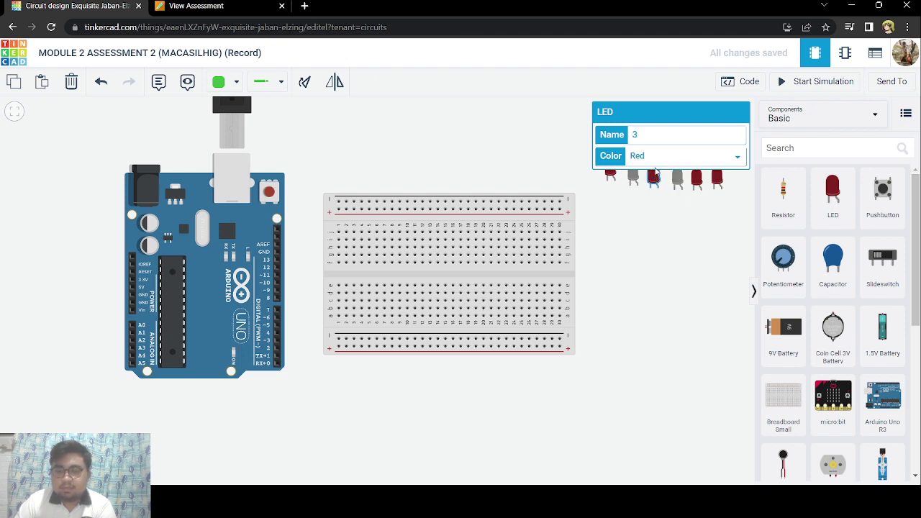
pyautogui.press('Down')
pyautogui.press('Down')
pyautogui.click(676, 178)
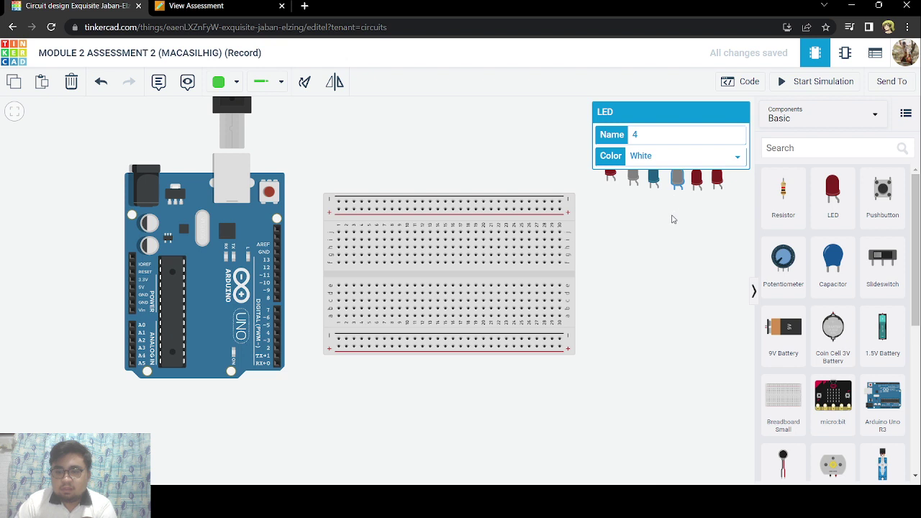
pyautogui.press('Up')
pyautogui.press('Up')
pyautogui.press('Up')
# Set the color of the fifth LED in the row to White and leave the sixth LED red.
pyautogui.click(696, 181)
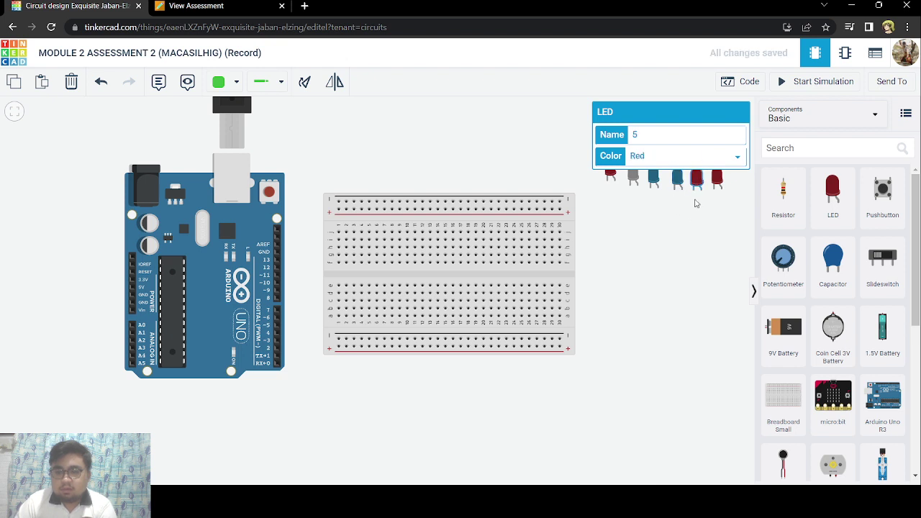
pyautogui.press('Down')
pyautogui.press('Down')
pyautogui.press('Down')
pyautogui.press('Down')
pyautogui.press('Down')
pyautogui.click(717, 181)
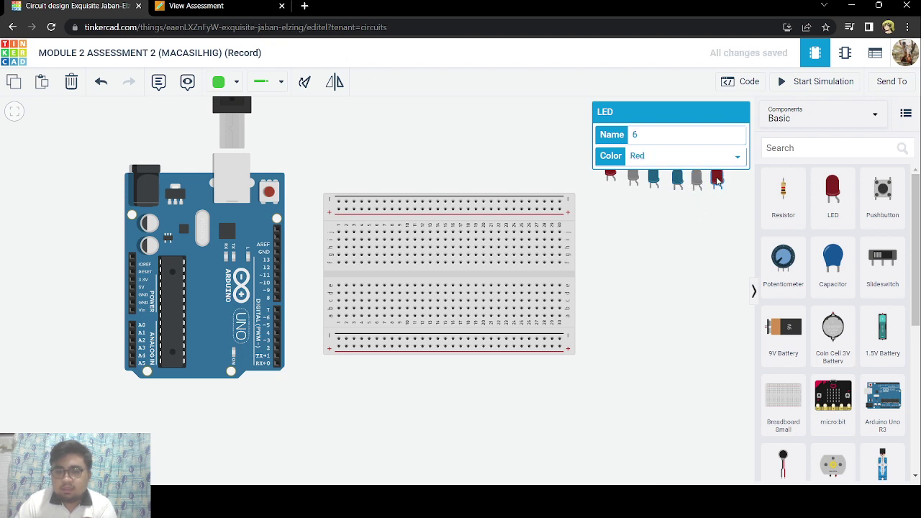
pyautogui.click(680, 223)
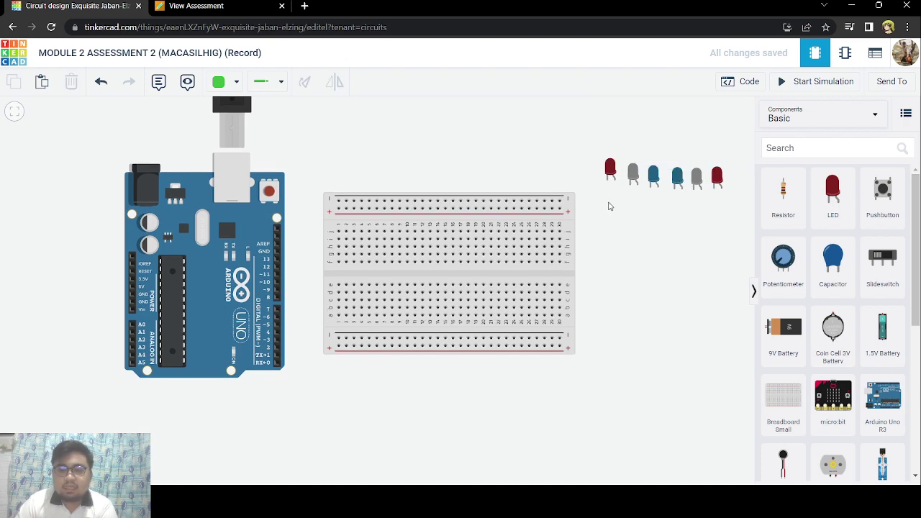
# Place a resistor to the right of the breadboard, below the LEDs, and set its resistance to 220 Ω.
pyautogui.moveTo(608, 205)
pyautogui.mouseDown()
pyautogui.moveTo(622, 214)
pyautogui.moveTo(611, 208)
pyautogui.mouseUp()
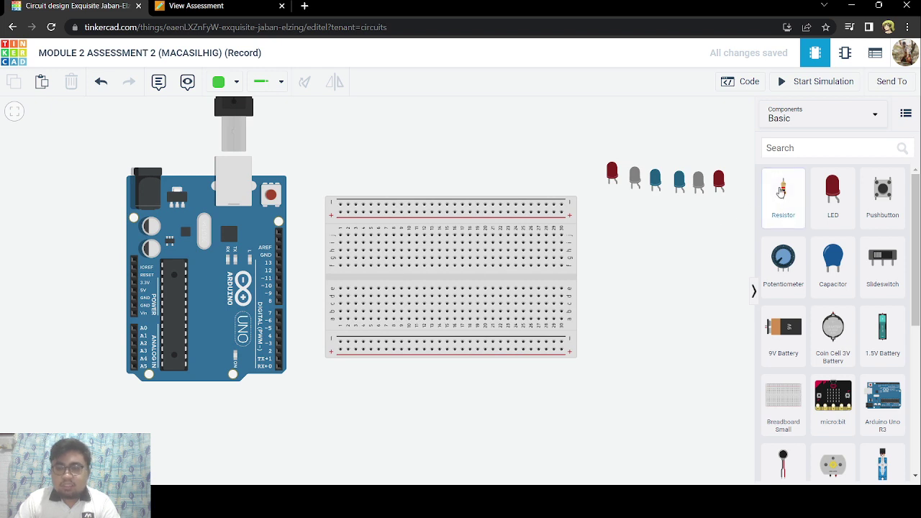
pyautogui.moveTo(783, 193); pyautogui.dragTo(595, 235)
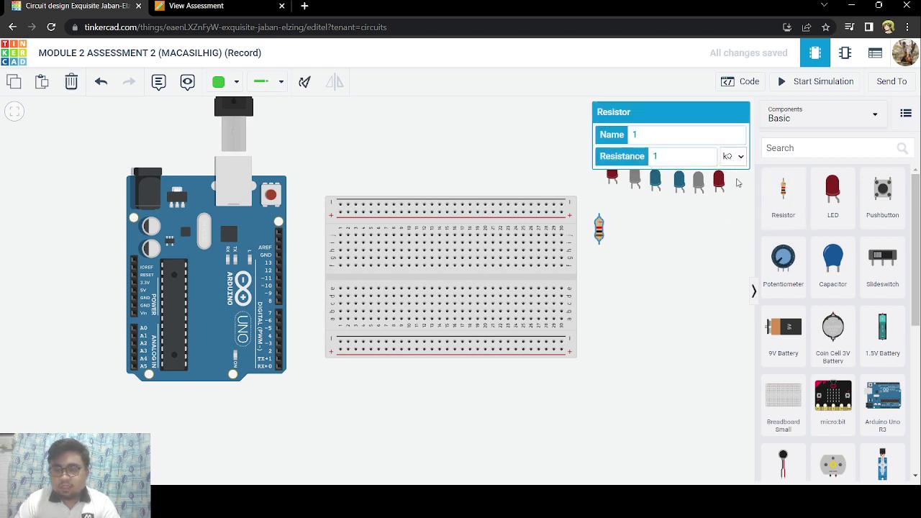
pyautogui.click(678, 161)
pyautogui.moveTo(656, 160); pyautogui.dragTo(647, 161)
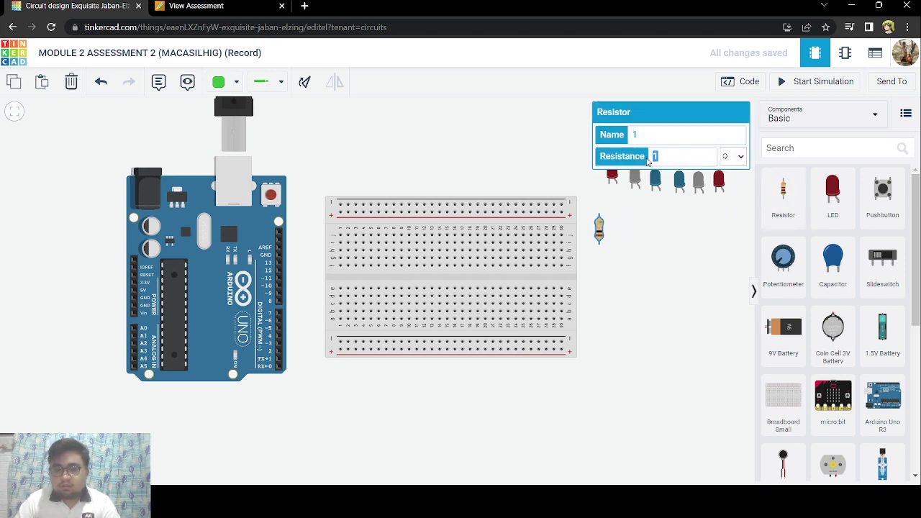
pyautogui.write('220')
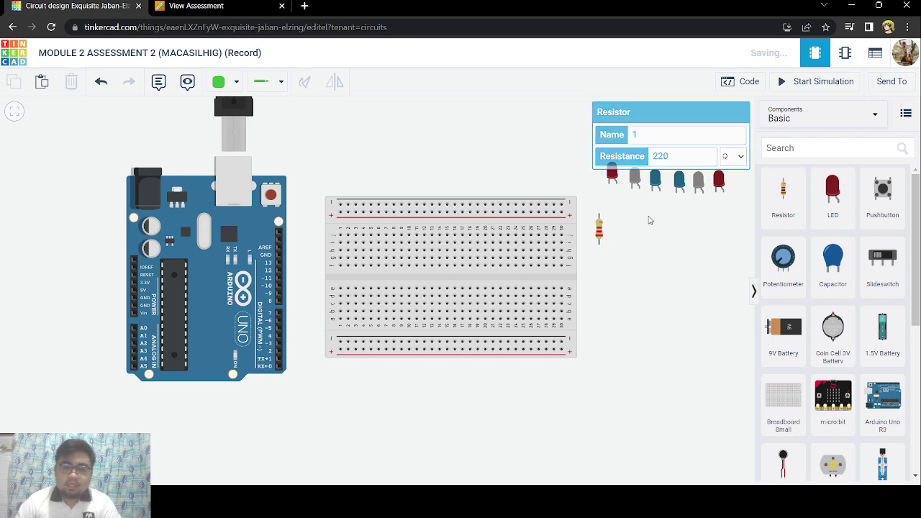
pyautogui.click(650, 220)
# Paste five copies of the 220 Ω resistor in a row beside the original.
pyautogui.click(598, 229)
pyautogui.hotkey('ctrl', 'c')
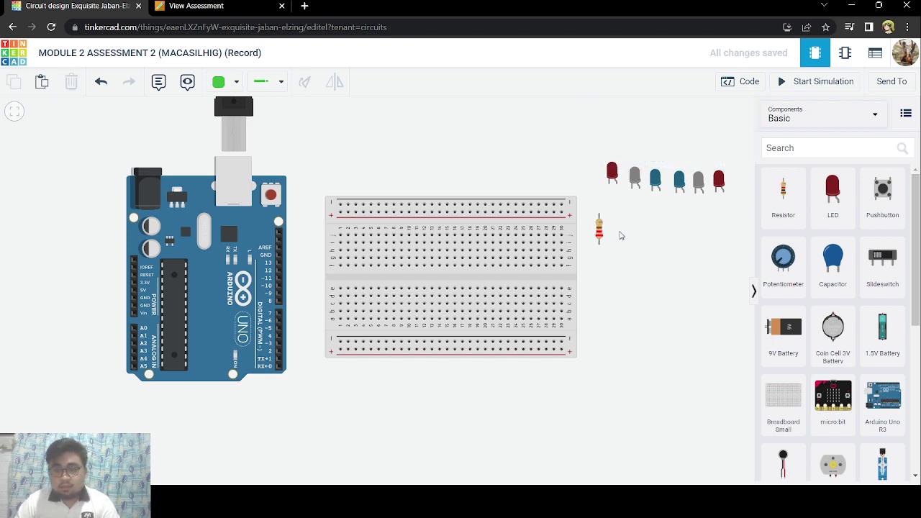
pyautogui.hotkey('ctrl', 'v')
pyautogui.click(628, 235)
pyautogui.hotkey('ctrl', 'v')
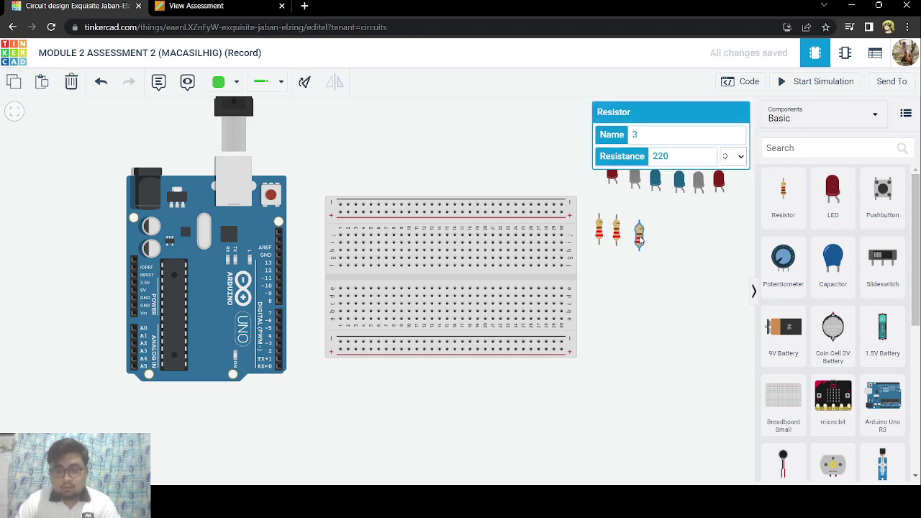
pyautogui.click(637, 231)
pyautogui.hotkey('ctrl', 'v')
pyautogui.click(657, 234)
pyautogui.hotkey('ctrl', 'v')
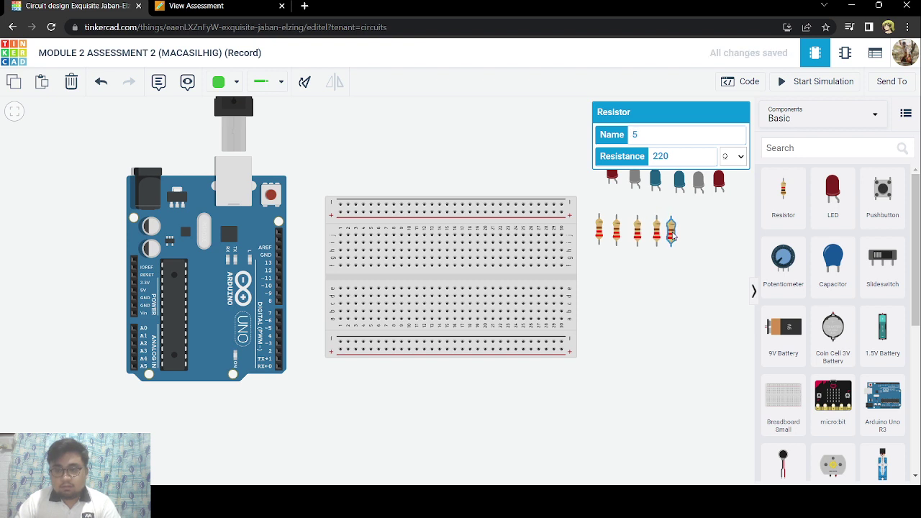
pyautogui.click(673, 232)
pyautogui.hotkey('ctrl', 'v')
pyautogui.click(692, 232)
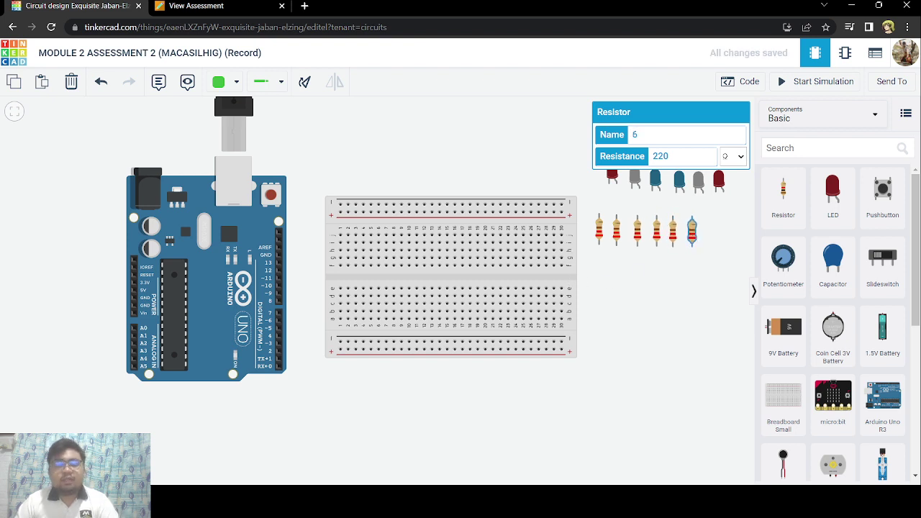
# Plug the first red, white and blue LEDs into the breadboard's row j, starting at column 3 and spaced three columns apart.
pyautogui.moveTo(611, 298); pyautogui.dragTo(625, 293)
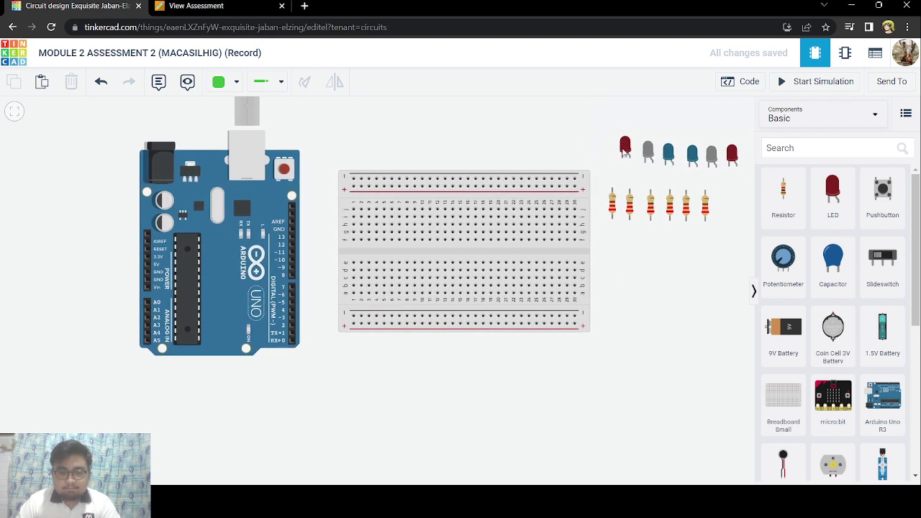
pyautogui.moveTo(624, 148); pyautogui.dragTo(371, 196)
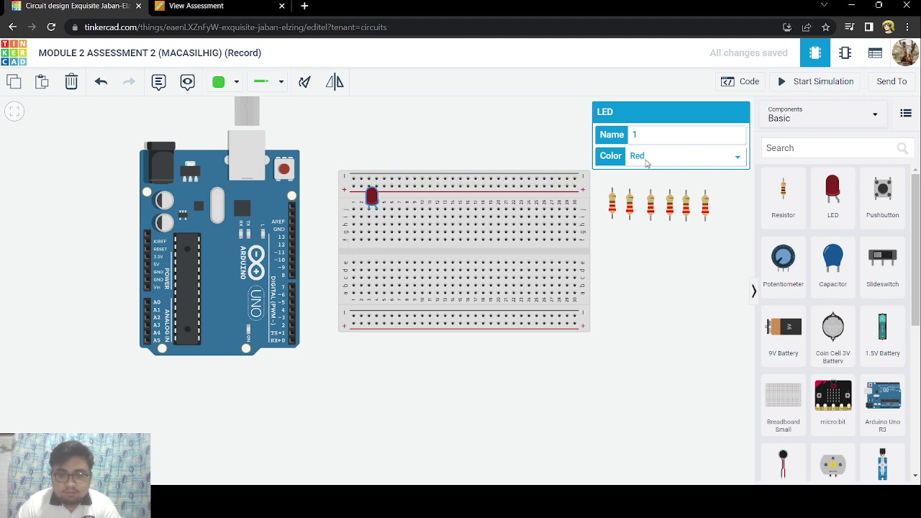
pyautogui.click(630, 186)
pyautogui.moveTo(648, 153); pyautogui.dragTo(394, 201)
pyautogui.click(625, 230)
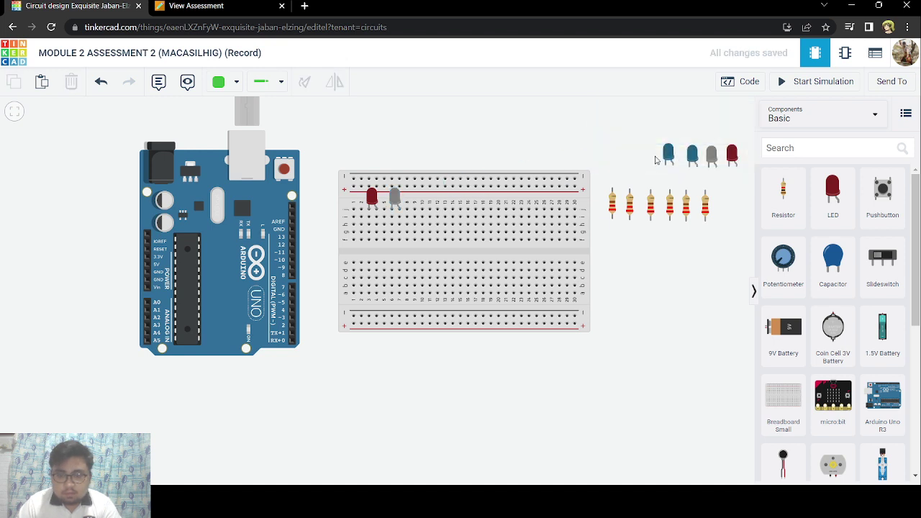
pyautogui.moveTo(657, 157); pyautogui.dragTo(417, 200)
pyautogui.click(647, 248)
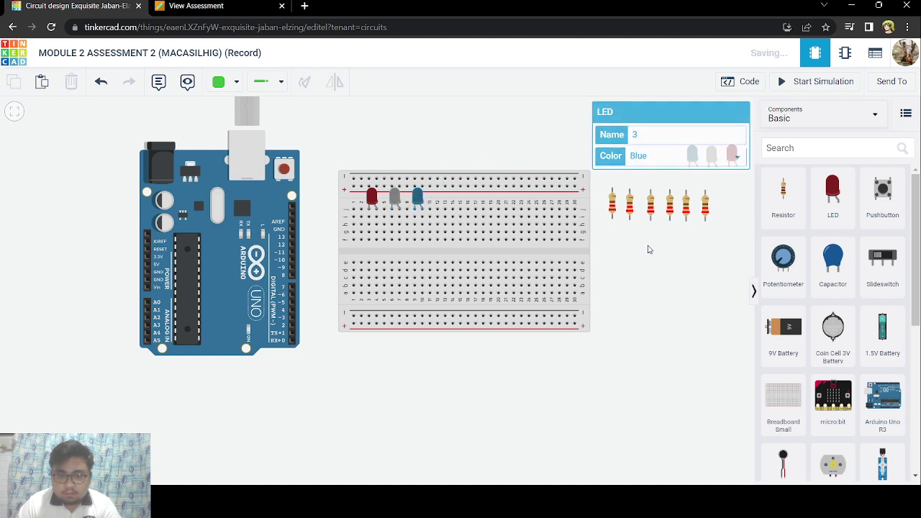
# Plug the remaining blue, white and red LEDs into row j of the breadboard, continuing the three-column spacing.
pyautogui.moveTo(695, 160); pyautogui.dragTo(441, 199)
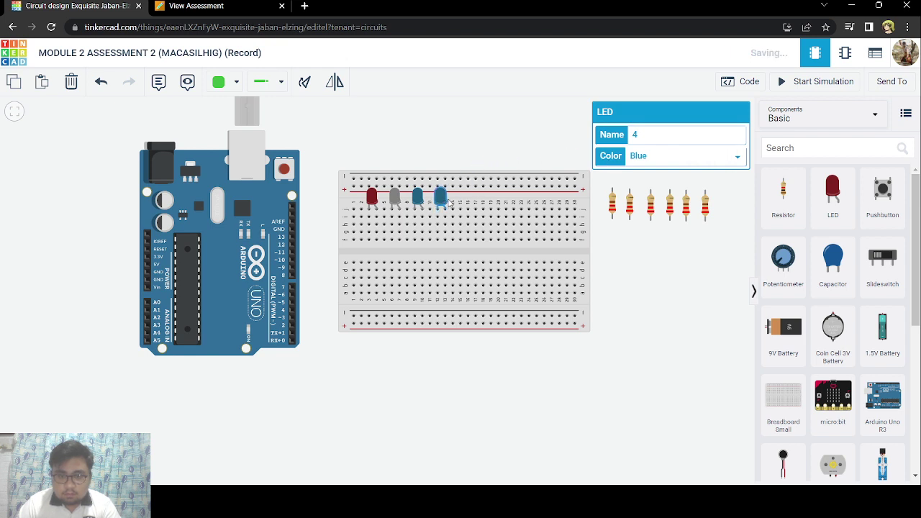
pyautogui.click(700, 238)
pyautogui.moveTo(714, 157); pyautogui.dragTo(465, 199)
pyautogui.moveTo(731, 153); pyautogui.dragTo(486, 199)
pyautogui.click(601, 249)
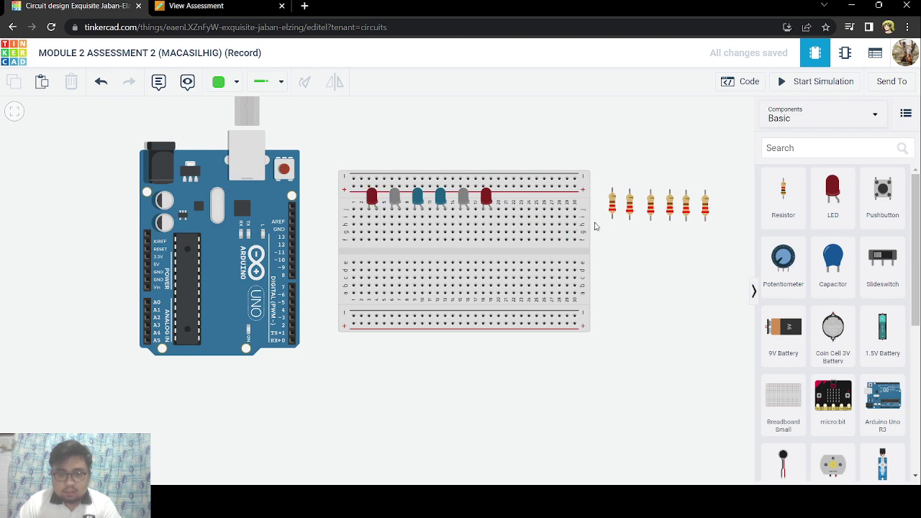
# Plug the six 220 Ω resistors across the breadboard's centre gap in columns 4, 7, 10, 13, 16 and 19.
pyautogui.moveTo(613, 209); pyautogui.dragTo(377, 256)
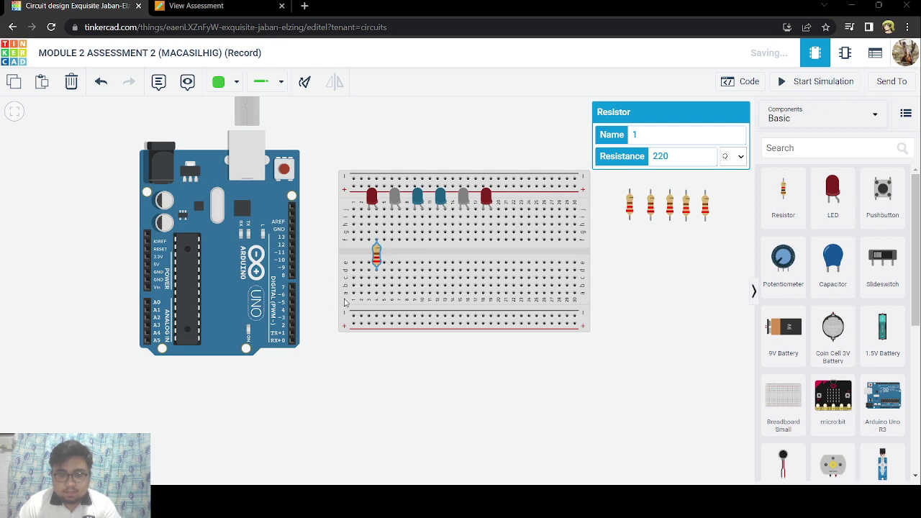
pyautogui.moveTo(629, 209); pyautogui.dragTo(401, 264)
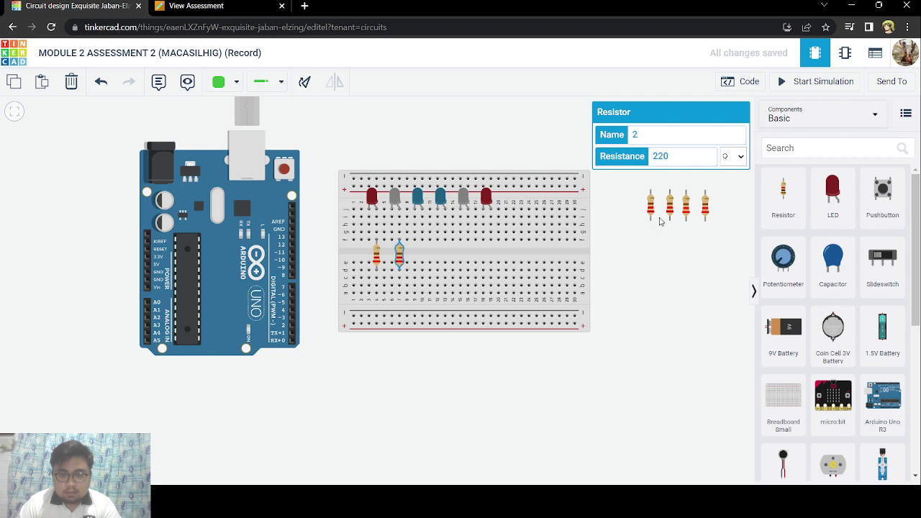
pyautogui.moveTo(651, 210); pyautogui.dragTo(424, 265)
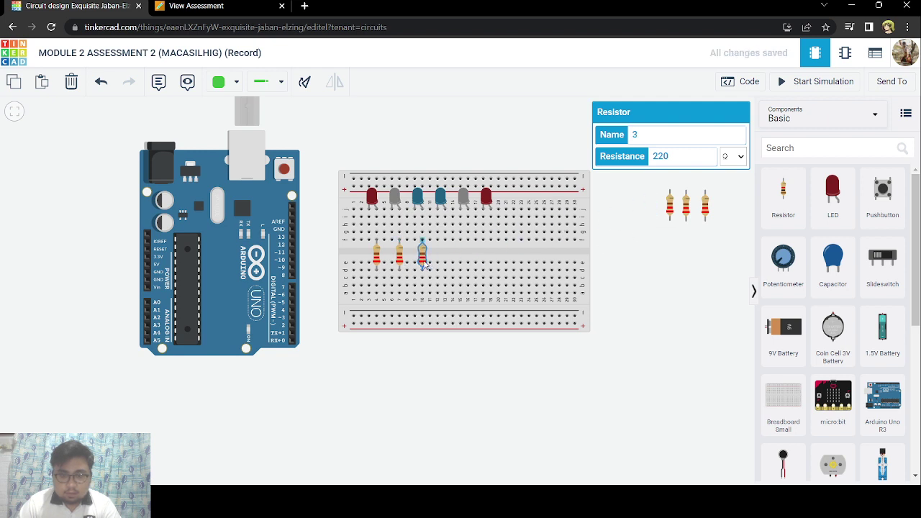
pyautogui.moveTo(669, 210); pyautogui.dragTo(446, 265)
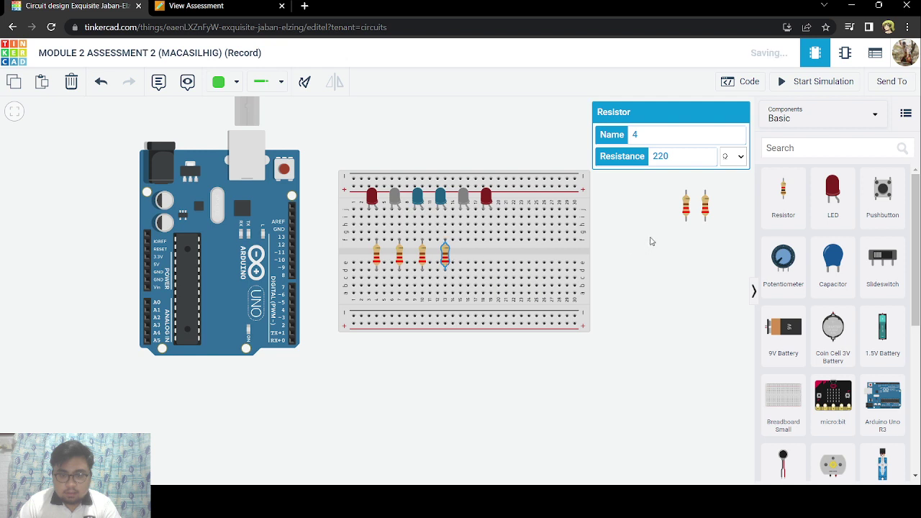
pyautogui.moveTo(513, 248); pyautogui.dragTo(468, 264)
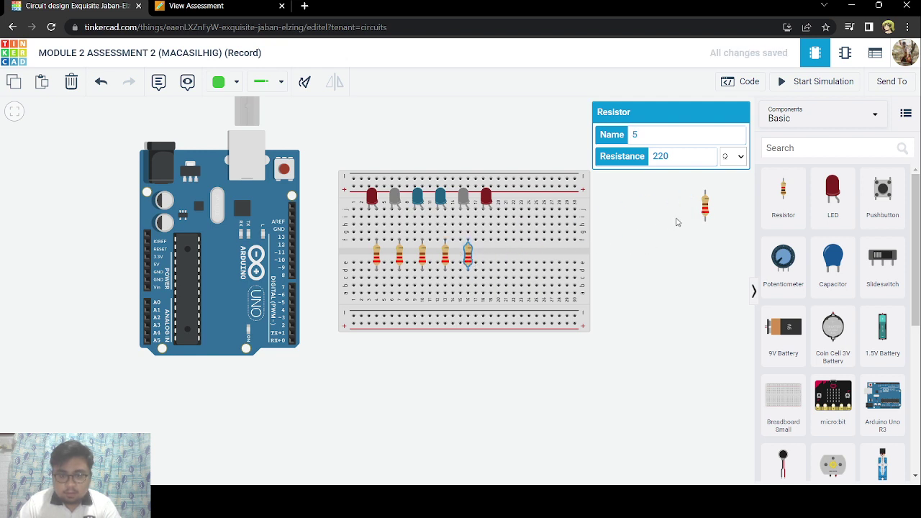
pyautogui.moveTo(705, 217); pyautogui.dragTo(492, 263)
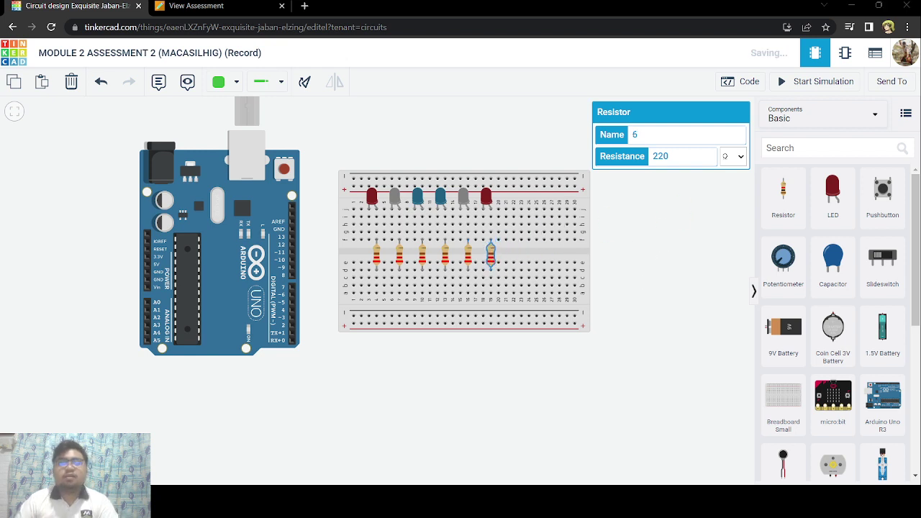
# Wire the Arduino's GND pin to the first hole of the breadboard's upper negative rail and make the wire black.
pyautogui.click(293, 230)
pyautogui.click(354, 178)
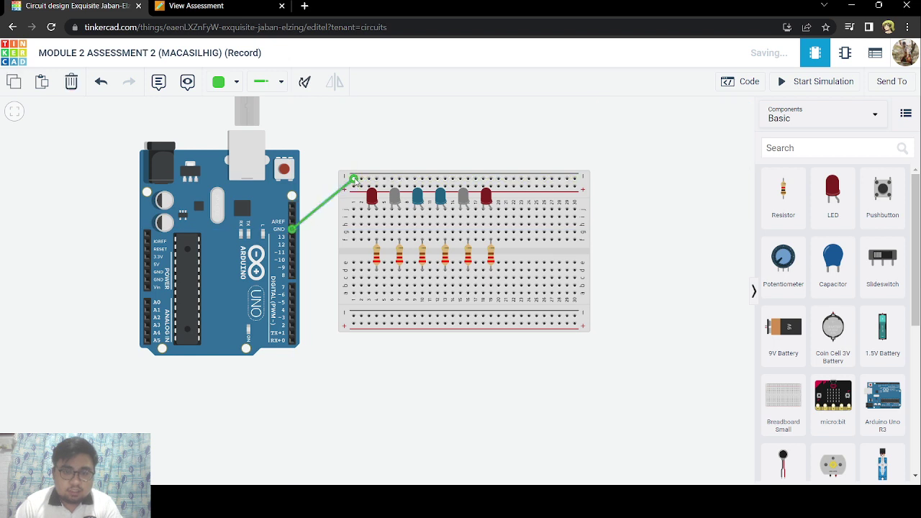
pyautogui.click(219, 84)
pyautogui.click(243, 120)
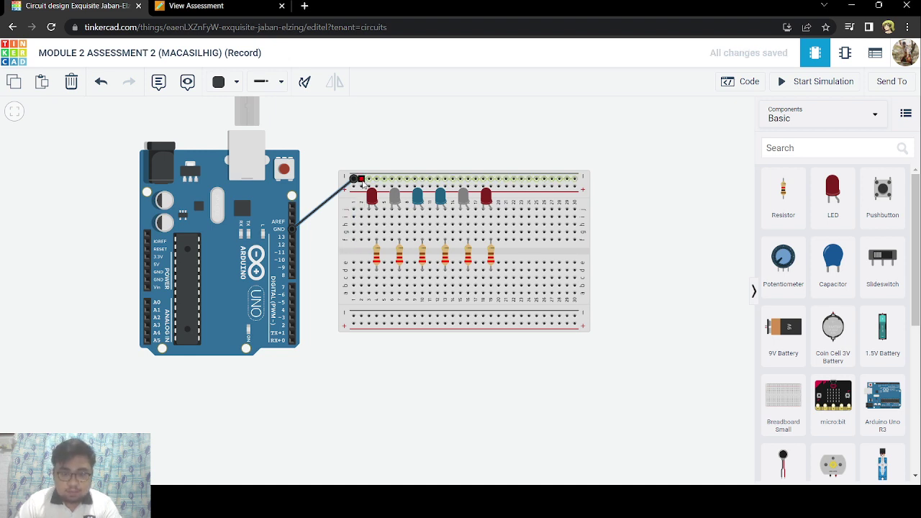
# Run black wires from the upper negative rail to row i at columns 3, 6, 9 and 12, grounding the first four LEDs.
pyautogui.moveTo(353, 178); pyautogui.dragTo(369, 216)
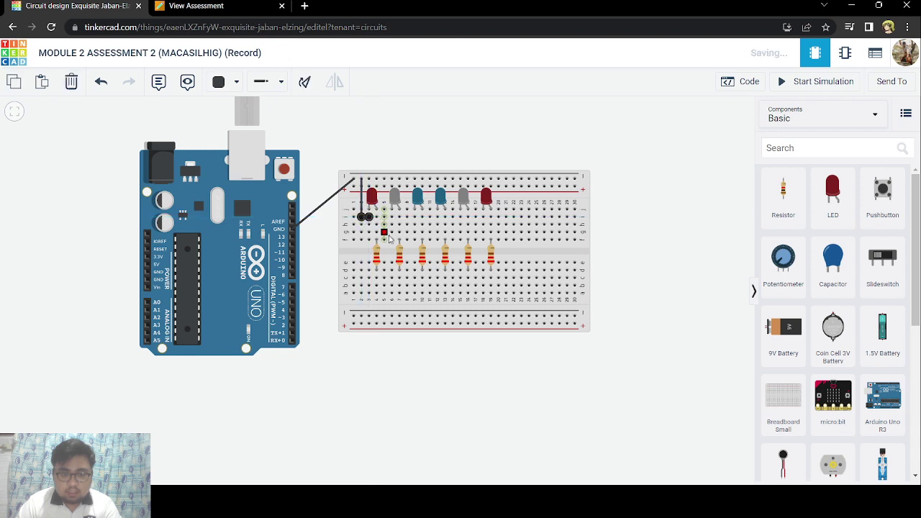
pyautogui.click(383, 179)
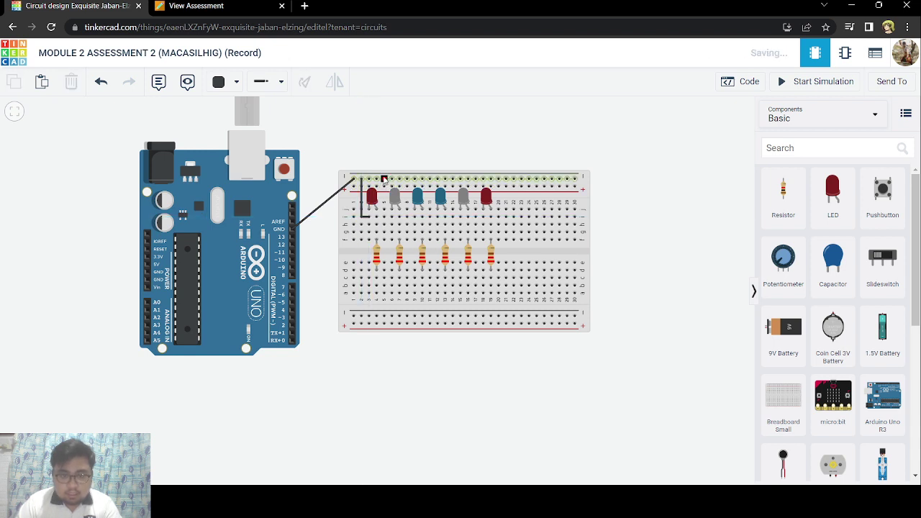
pyautogui.click(384, 179)
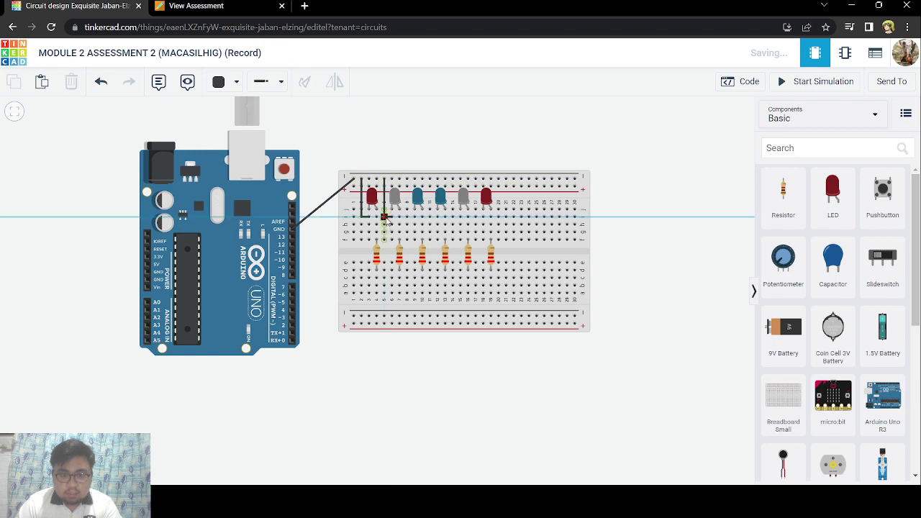
pyautogui.click(385, 217)
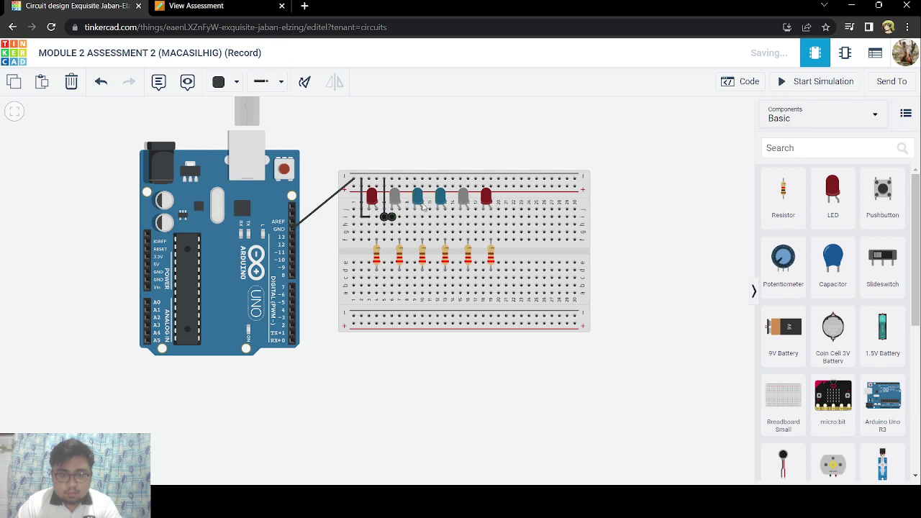
pyautogui.click(406, 179)
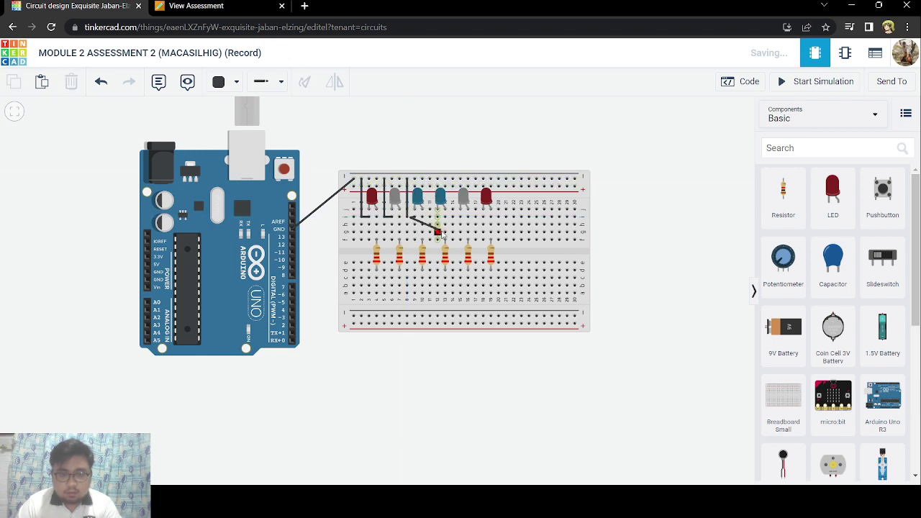
pyautogui.click(408, 216)
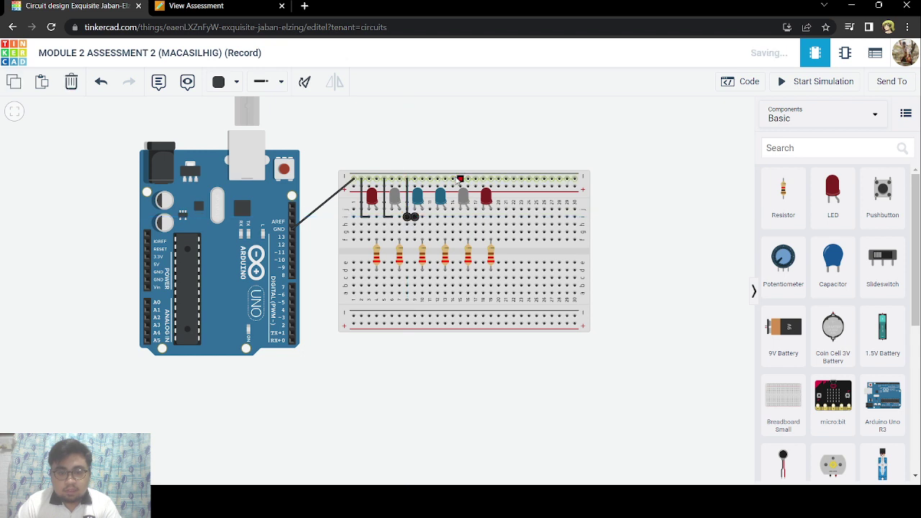
pyautogui.click(430, 179)
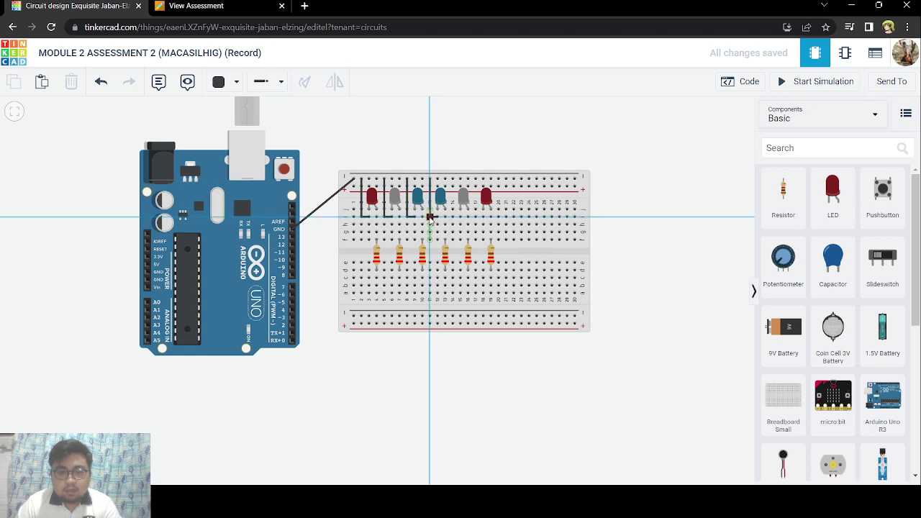
pyautogui.click(430, 216)
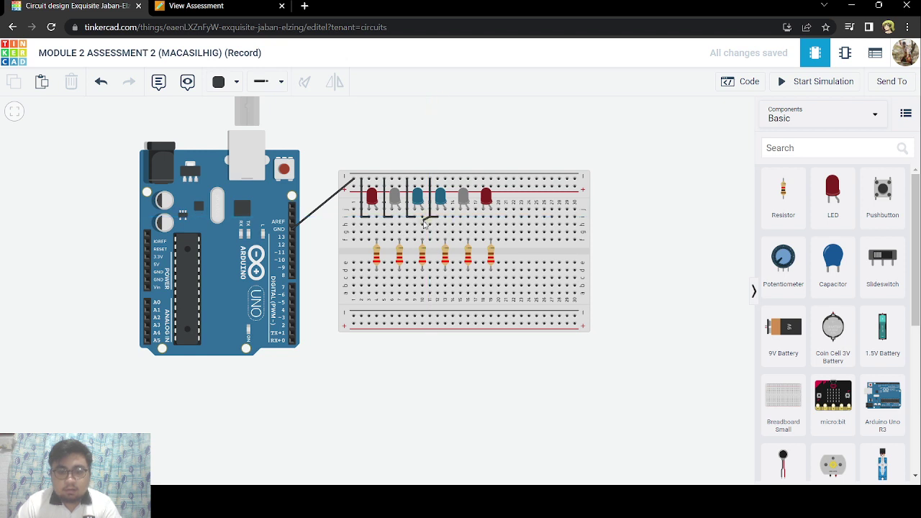
pyautogui.moveTo(423, 224); pyautogui.dragTo(429, 216)
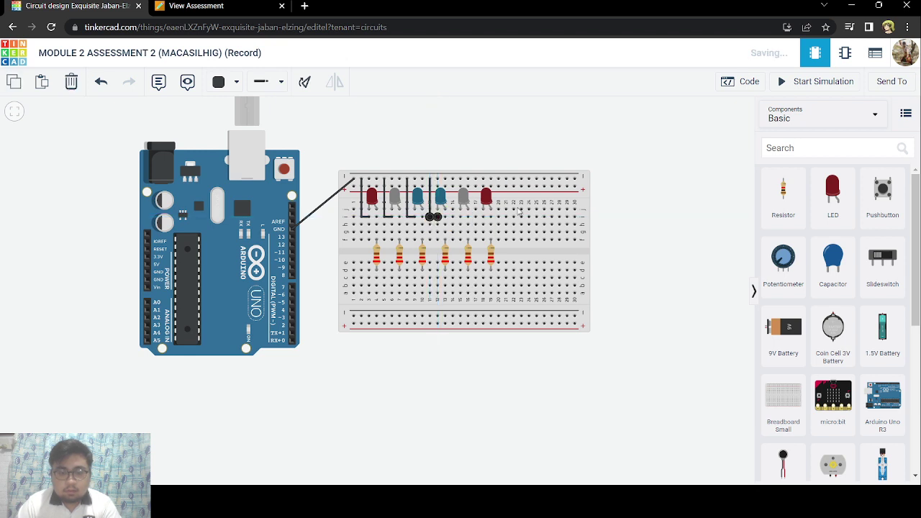
pyautogui.click(454, 179)
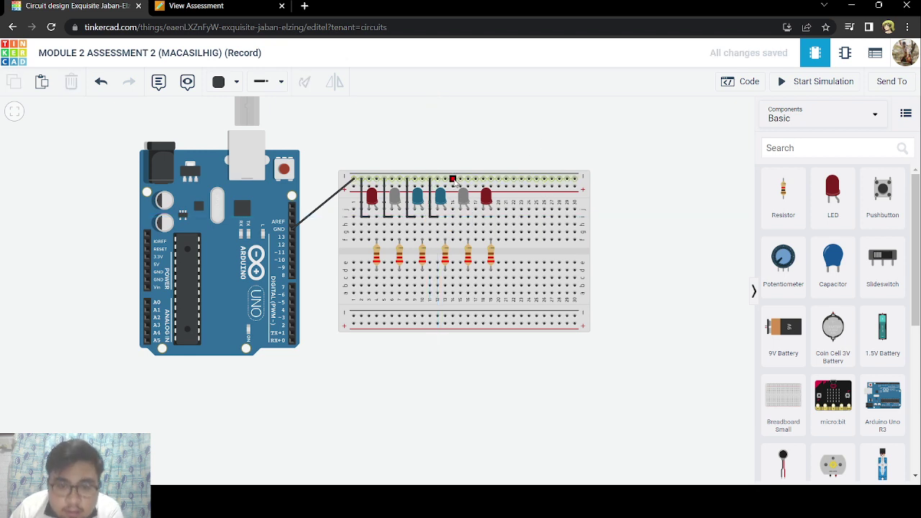
pyautogui.click(453, 216)
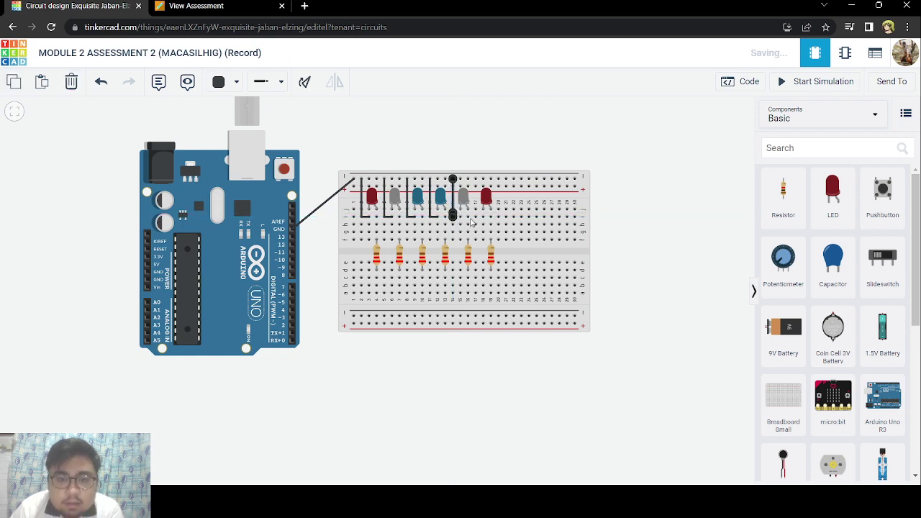
pyautogui.click(80, 83)
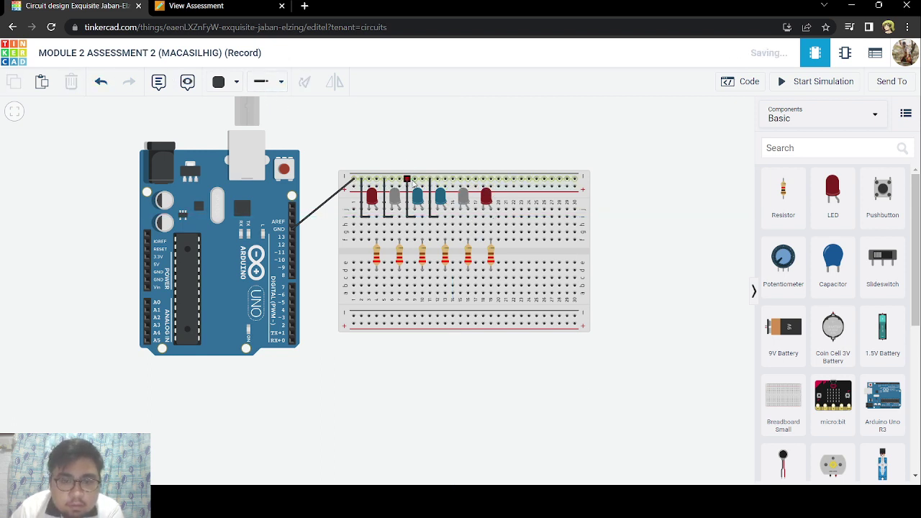
# Run black wires from the upper negative rail to row i at columns 15 and 18, grounding the last two LEDs.
pyautogui.click(453, 215)
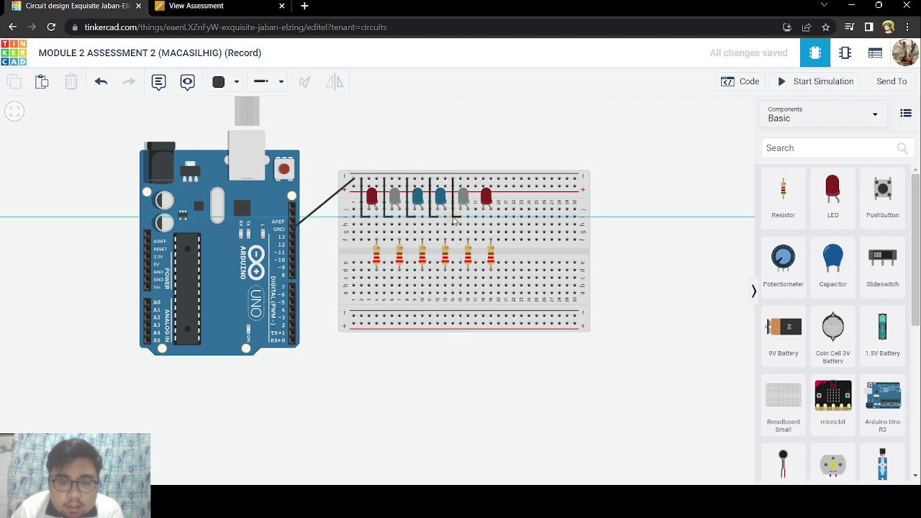
pyautogui.click(453, 218)
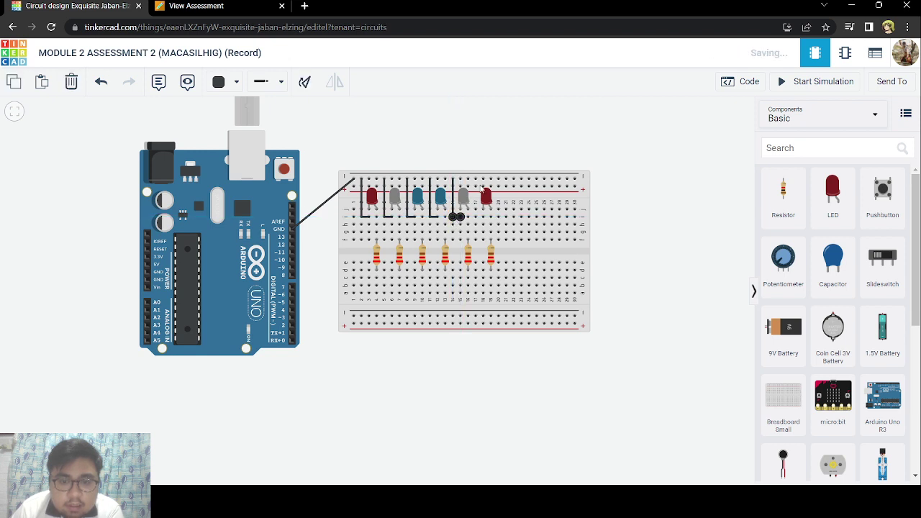
pyautogui.click(476, 178)
pyautogui.click(475, 216)
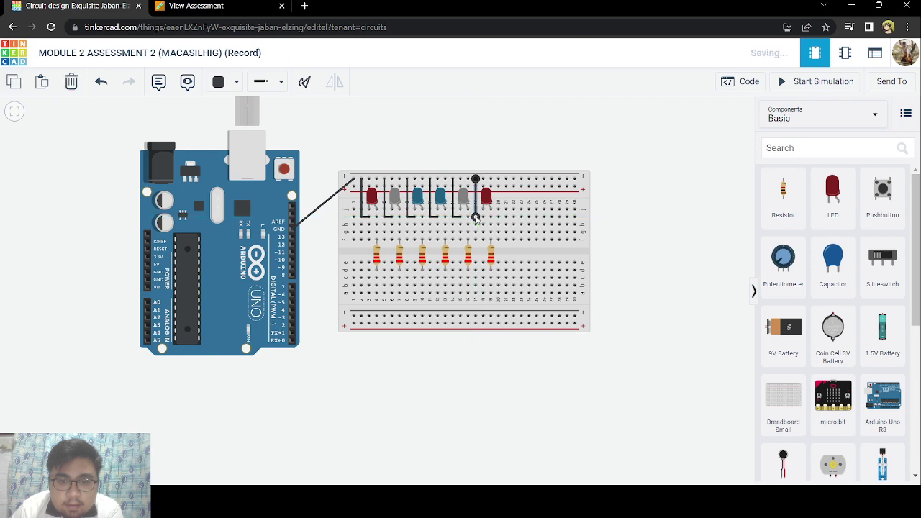
pyautogui.click(483, 217)
pyautogui.click(475, 216)
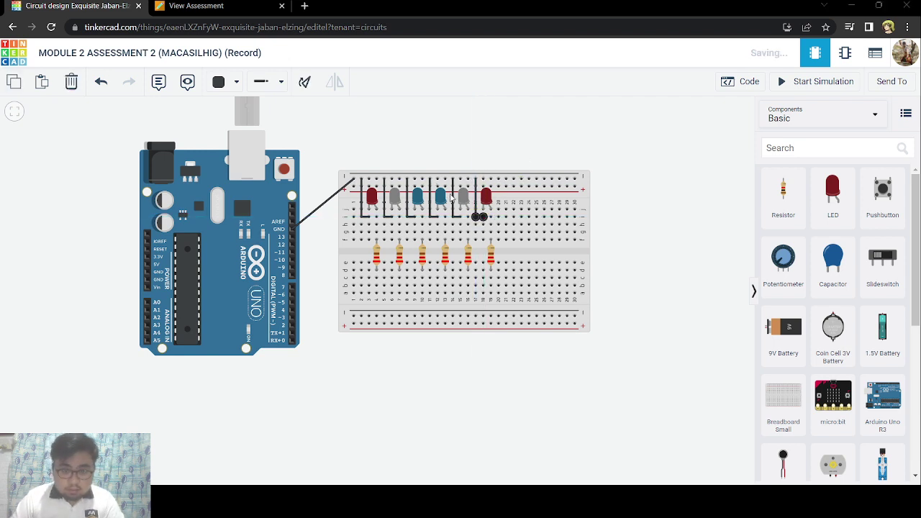
pyautogui.click(483, 217)
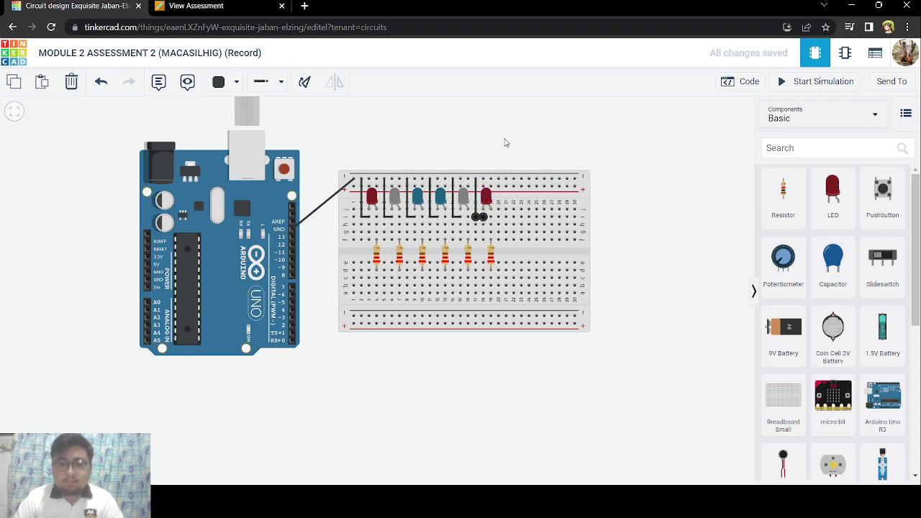
pyautogui.press('Escape')
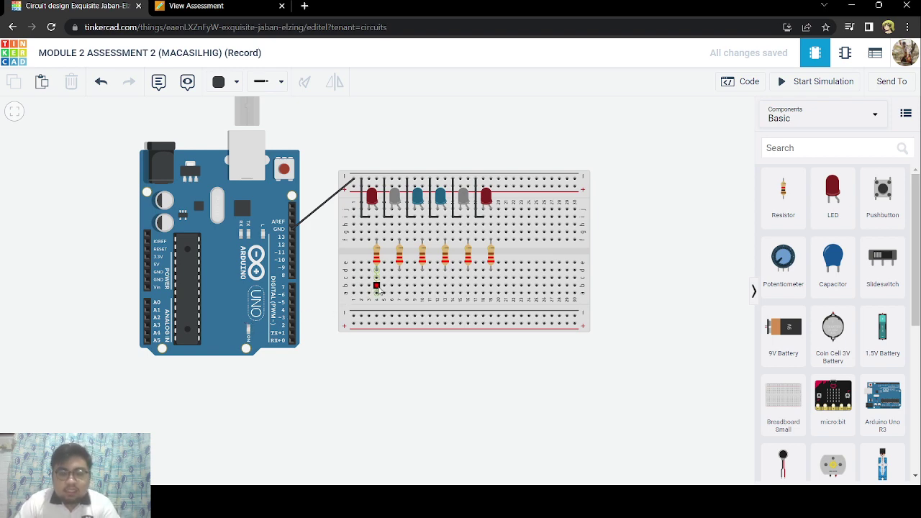
# Wire the first three resistors from row c at columns 4, 7 and 10 to Arduino pins 10, 9 and 8.
pyautogui.scroll(2, 338, 277)
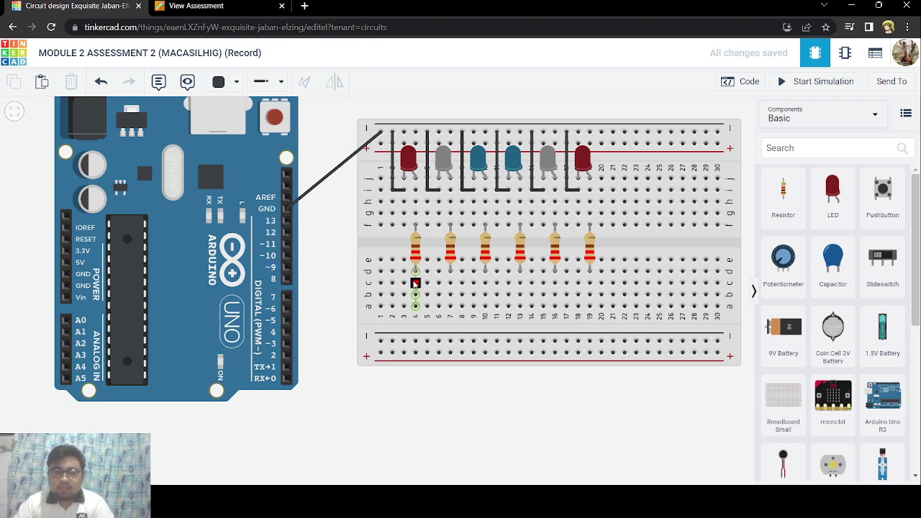
pyautogui.click(416, 284)
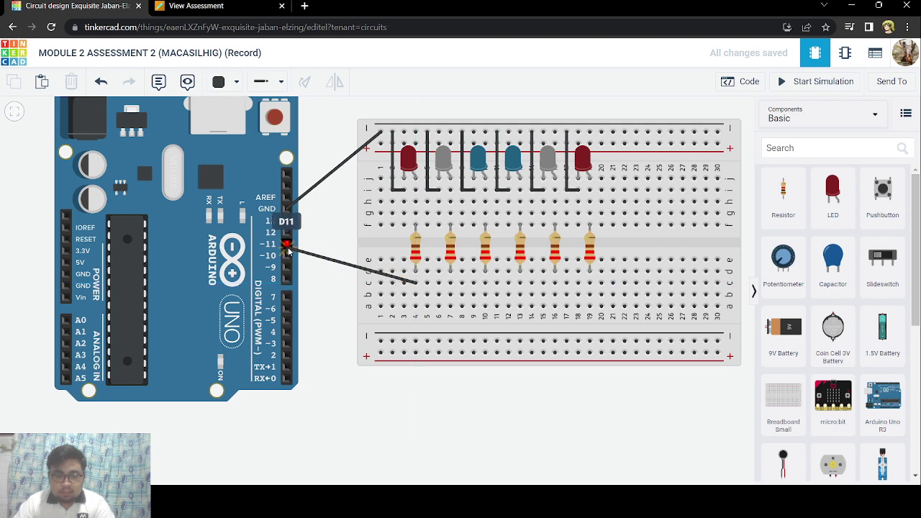
pyautogui.click(287, 255)
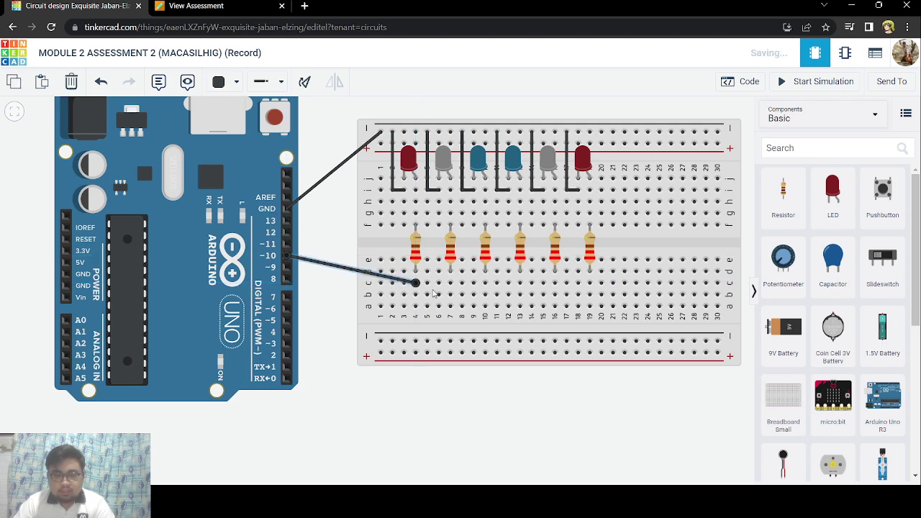
pyautogui.moveTo(415, 284); pyautogui.dragTo(451, 282)
pyautogui.click(415, 284)
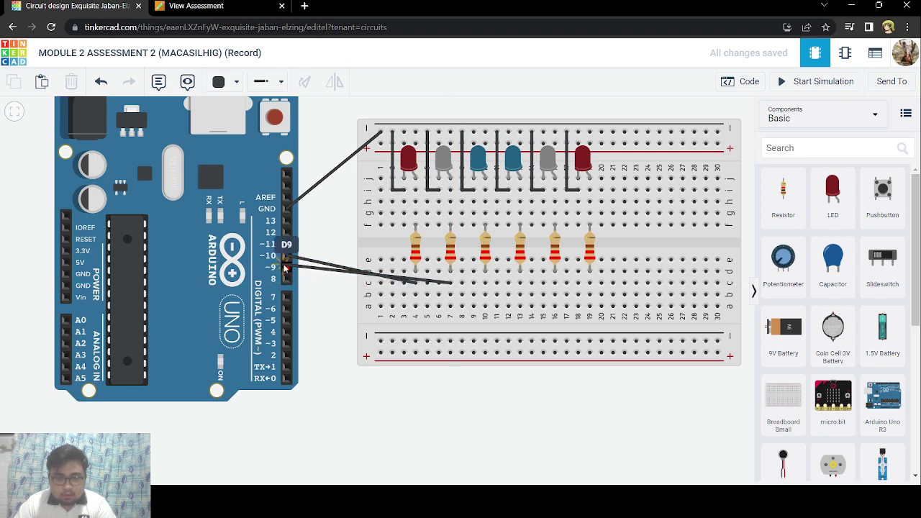
pyautogui.click(285, 267)
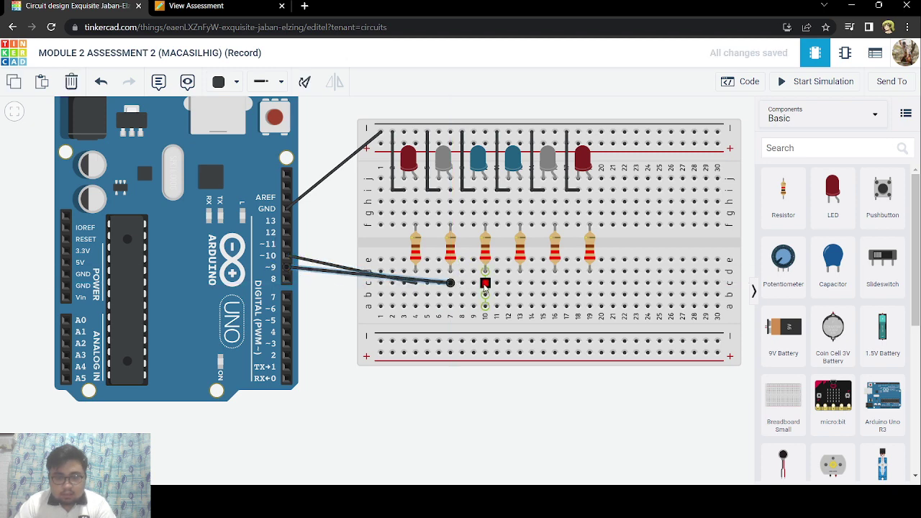
pyautogui.click(485, 282)
pyautogui.click(287, 279)
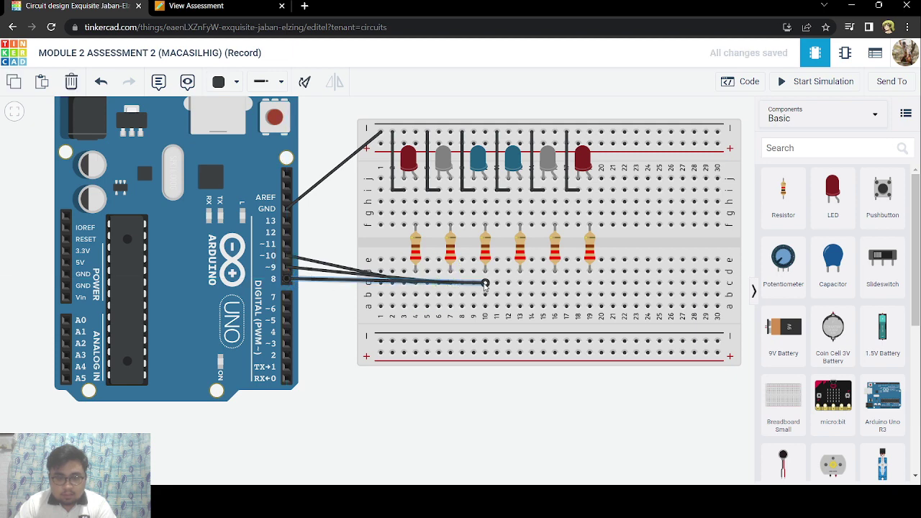
# Move the column 10 wire end to row a and the column 7 end to row b, then wire column 13, row a, to pin 7.
pyautogui.moveTo(484, 283); pyautogui.dragTo(451, 294)
pyautogui.click(450, 282)
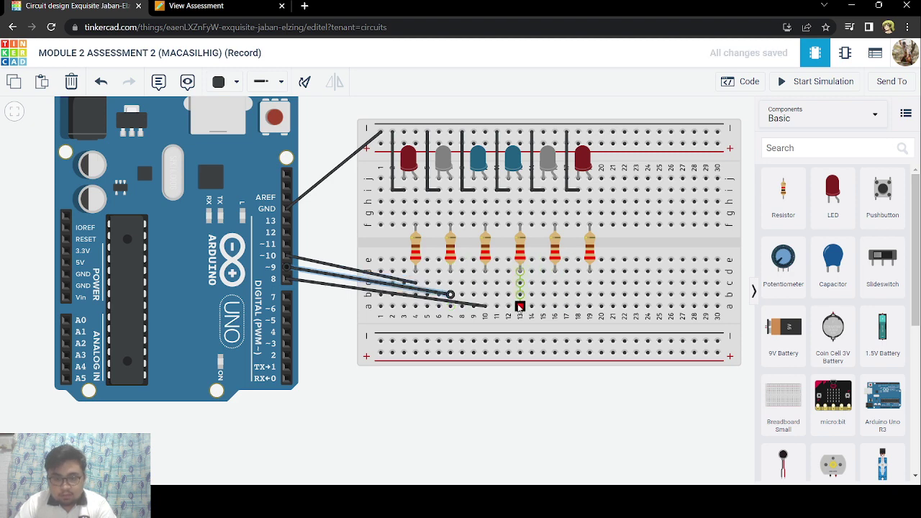
pyautogui.click(520, 308)
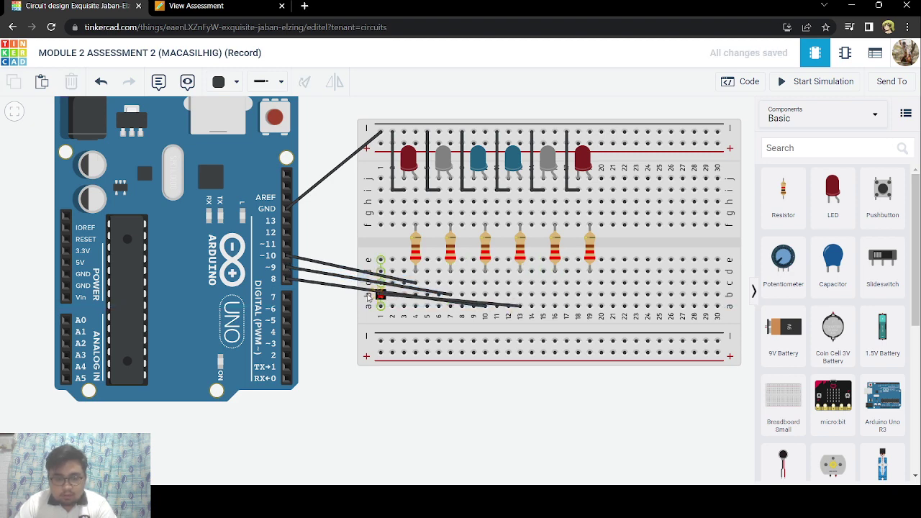
pyautogui.click(287, 297)
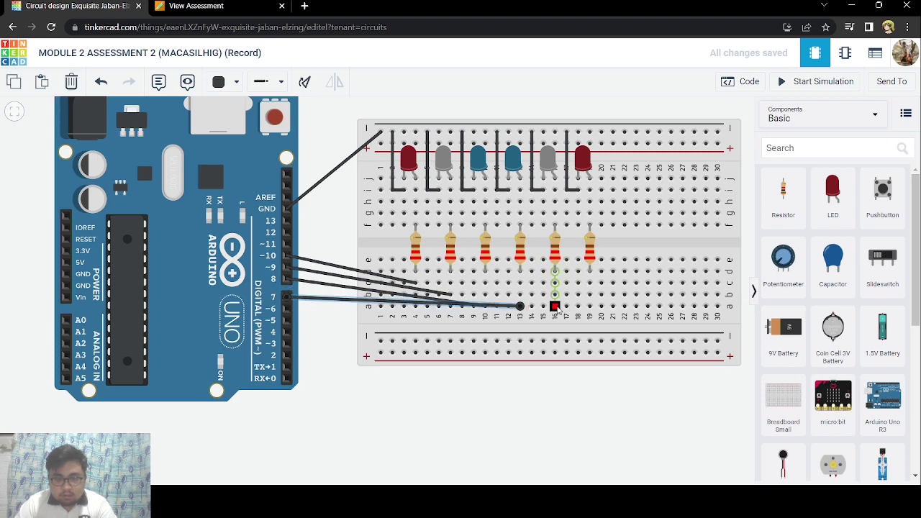
# Wire the last two resistors from row a at columns 16 and 19 to Arduino pins 6 and 5.
pyautogui.click(554, 307)
pyautogui.click(287, 309)
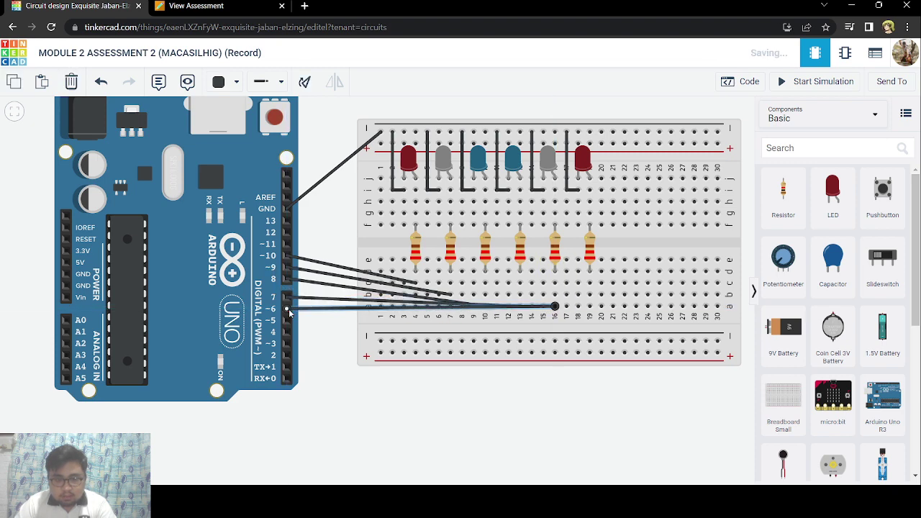
pyautogui.click(589, 307)
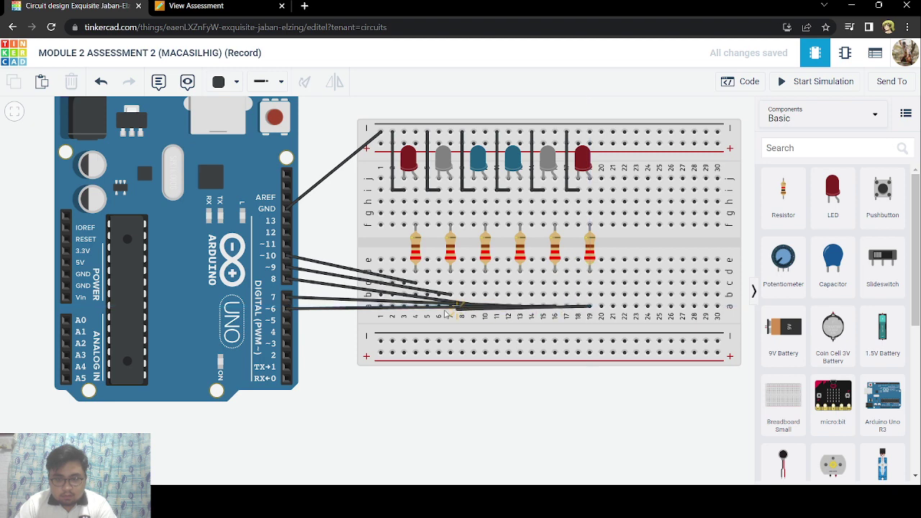
pyautogui.click(287, 320)
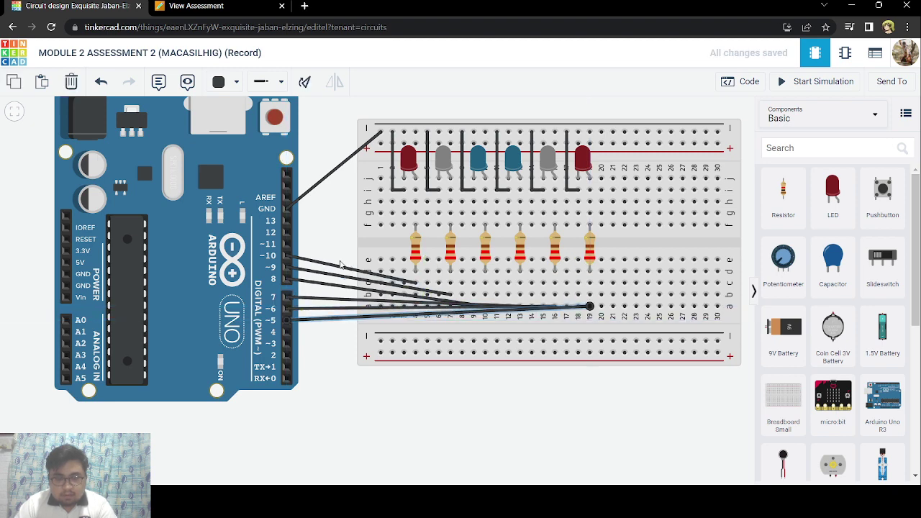
# Color the wires on Arduino pins 10, 9 and 8 red, white and blue respectively.
pyautogui.click(339, 267)
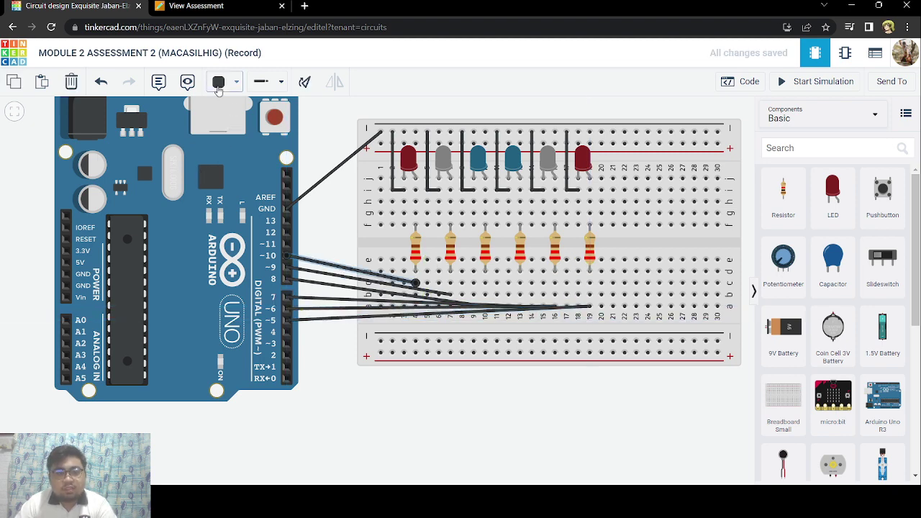
pyautogui.click(219, 82)
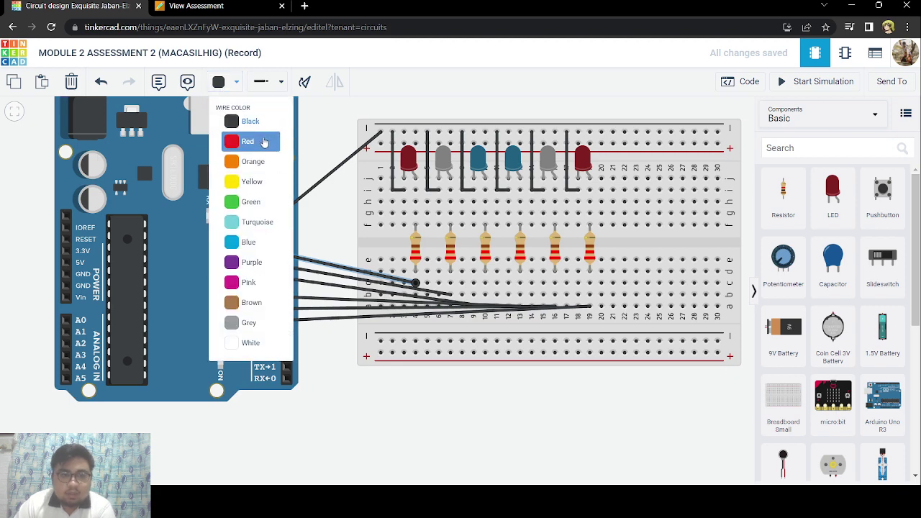
pyautogui.click(259, 138)
pyautogui.click(336, 275)
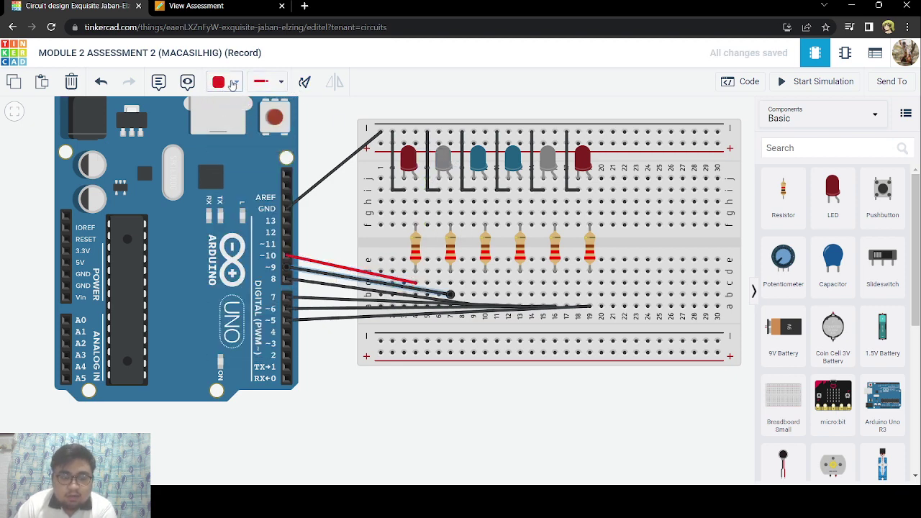
pyautogui.click(219, 82)
pyautogui.click(249, 342)
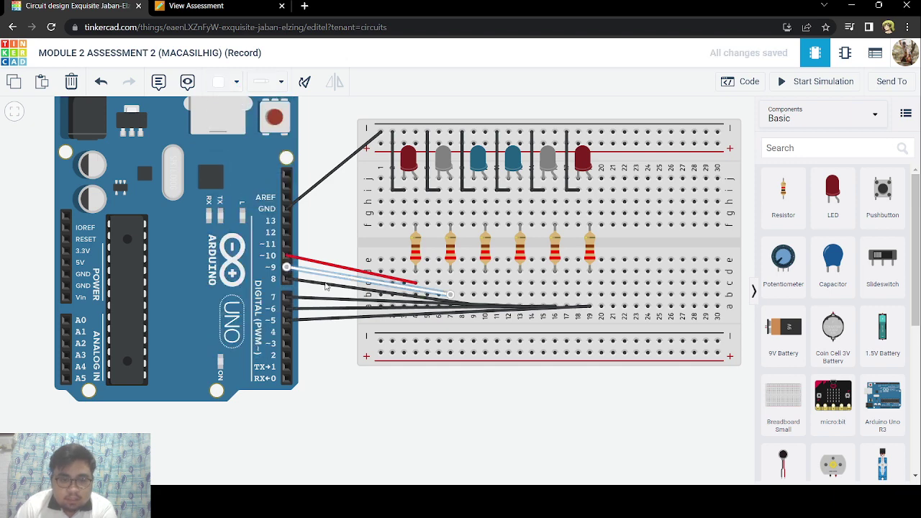
pyautogui.click(218, 82)
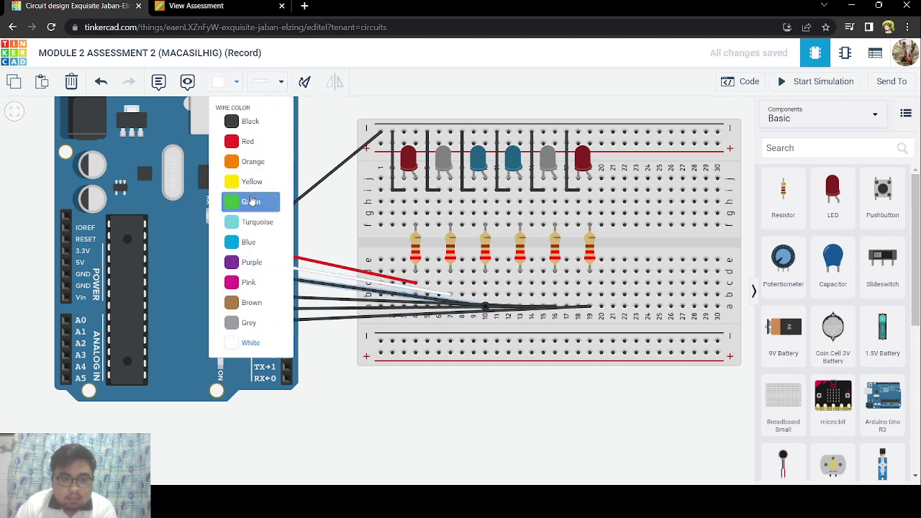
pyautogui.click(249, 240)
# Color the wires on Arduino pins 7, 6 and 5 blue, white and red respectively.
pyautogui.click(320, 302)
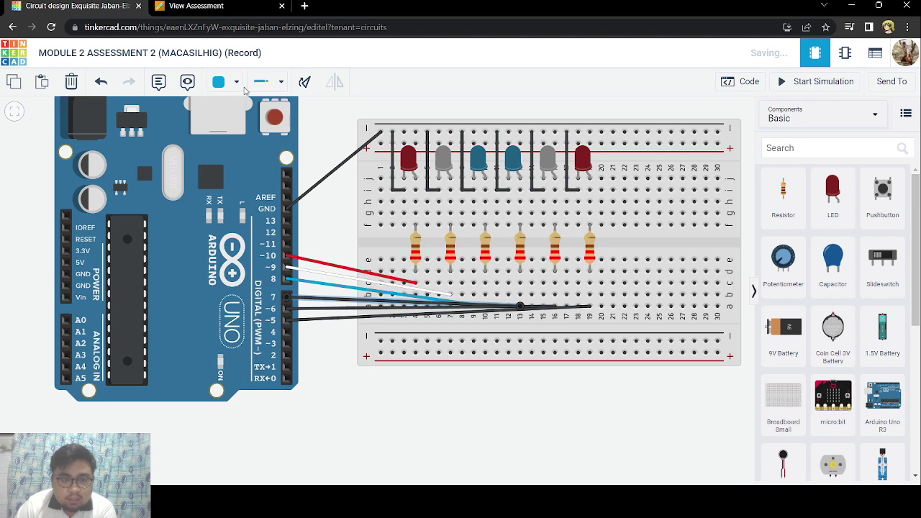
pyautogui.click(236, 82)
pyautogui.click(249, 241)
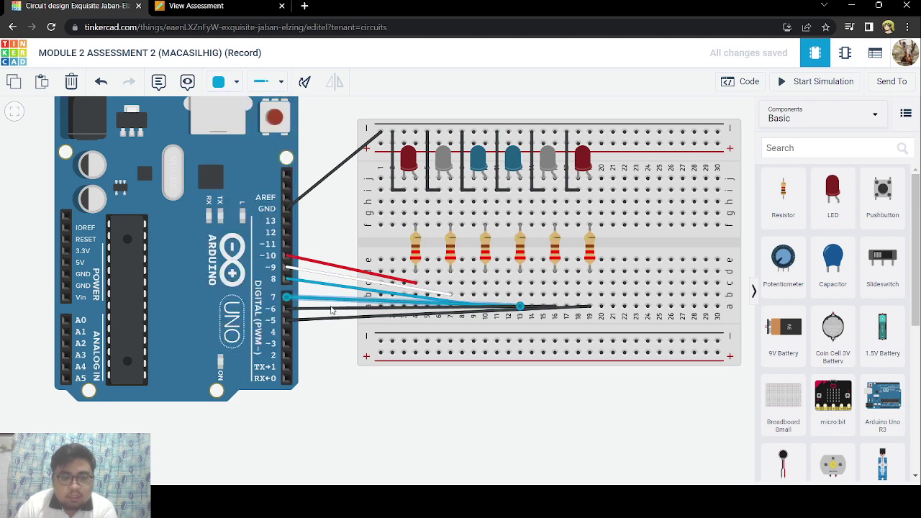
pyautogui.click(332, 309)
pyautogui.click(236, 82)
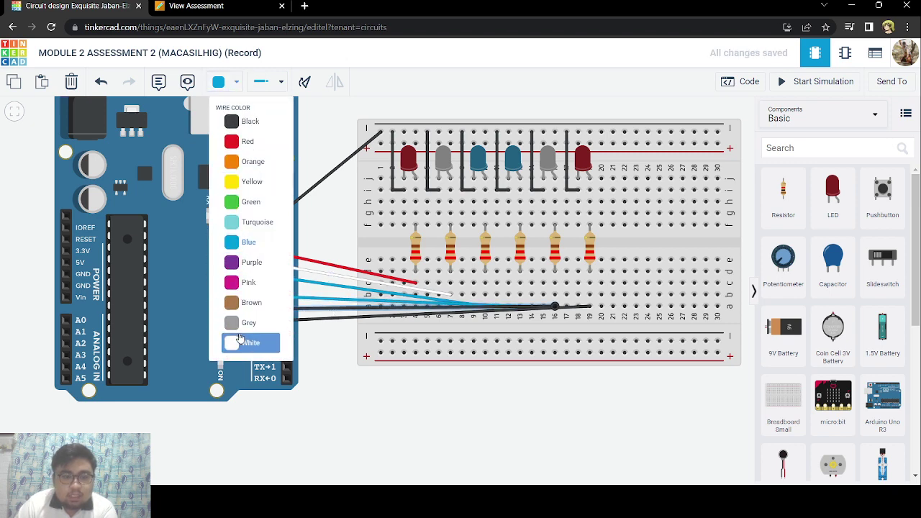
pyautogui.click(241, 341)
pyautogui.click(229, 82)
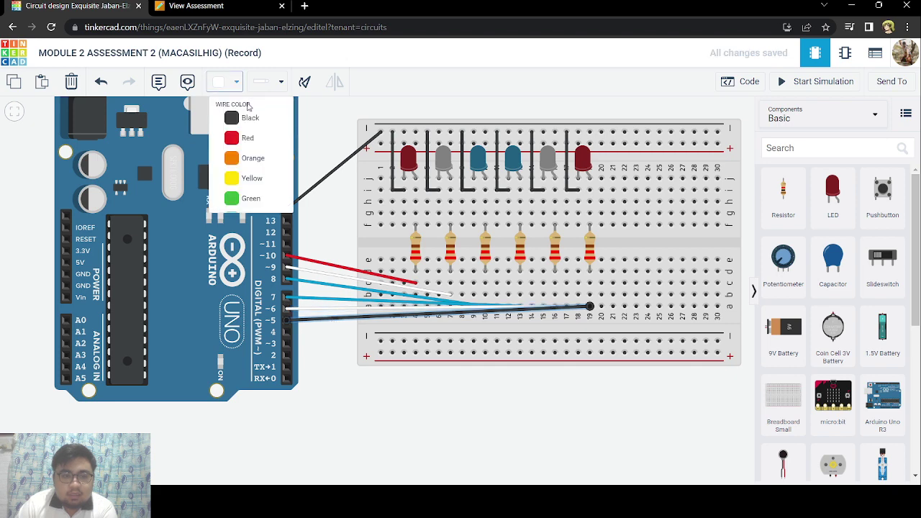
pyautogui.click(246, 137)
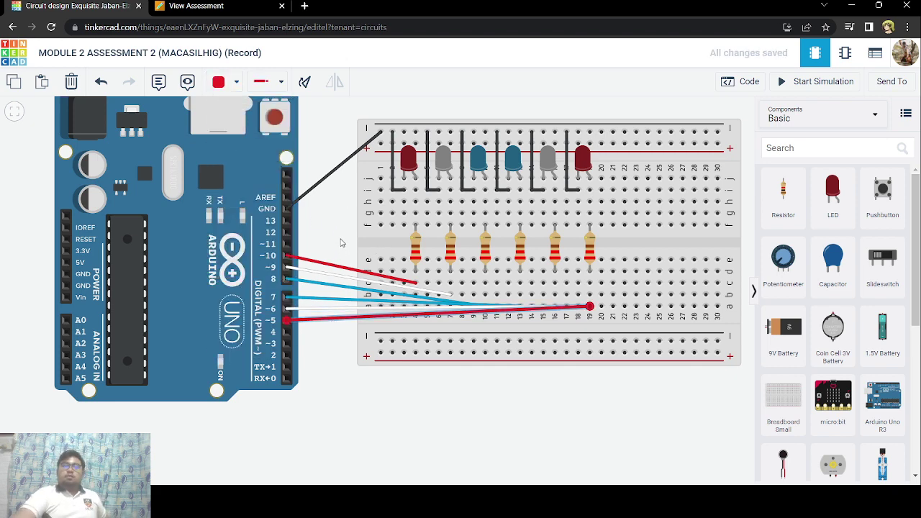
pyautogui.click(341, 232)
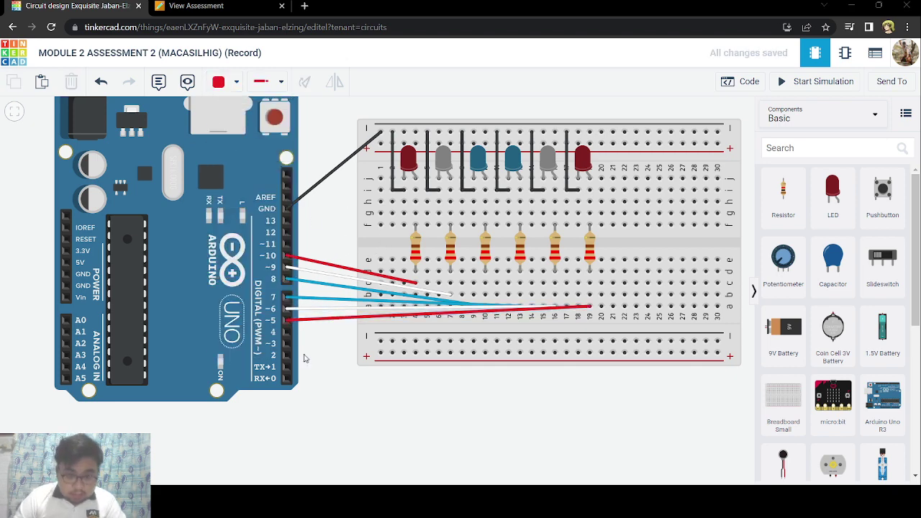
# Open the Arduino's code and switch the editor from Blocks to Text mode, accepting the loss of the blocks.
pyautogui.scroll(-1, 324, 221)
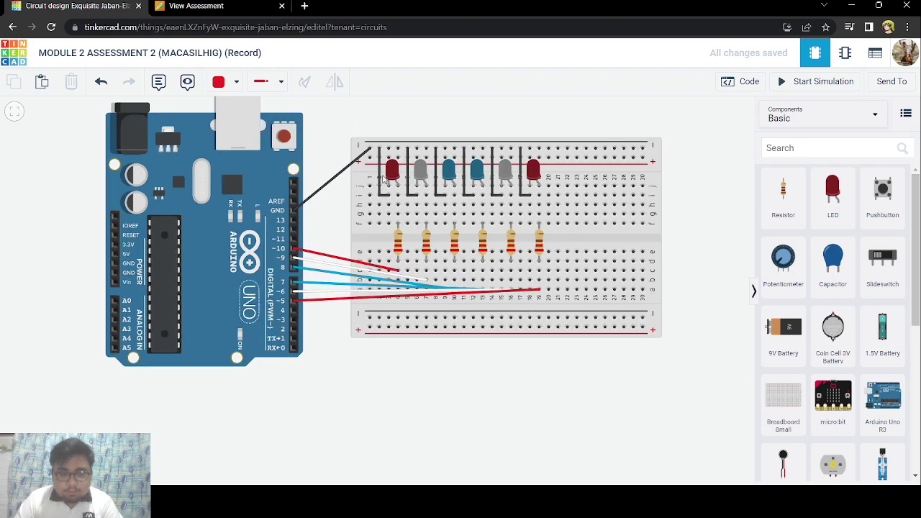
pyautogui.moveTo(442, 123); pyautogui.dragTo(455, 146)
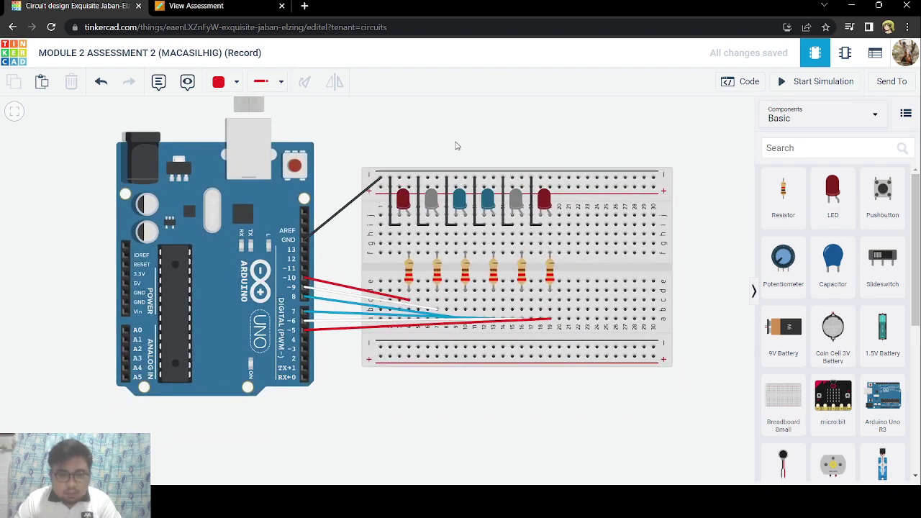
pyautogui.click(731, 81)
pyautogui.click(631, 115)
pyautogui.click(615, 153)
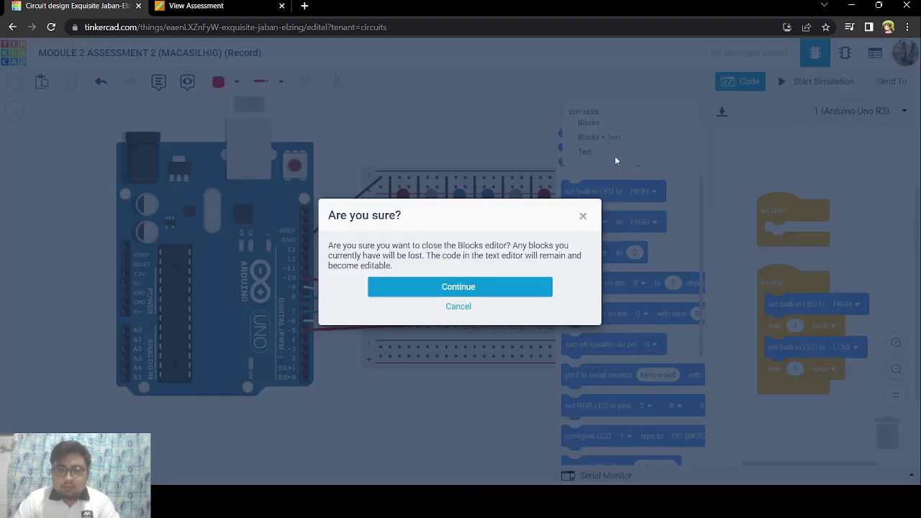
pyautogui.click(496, 293)
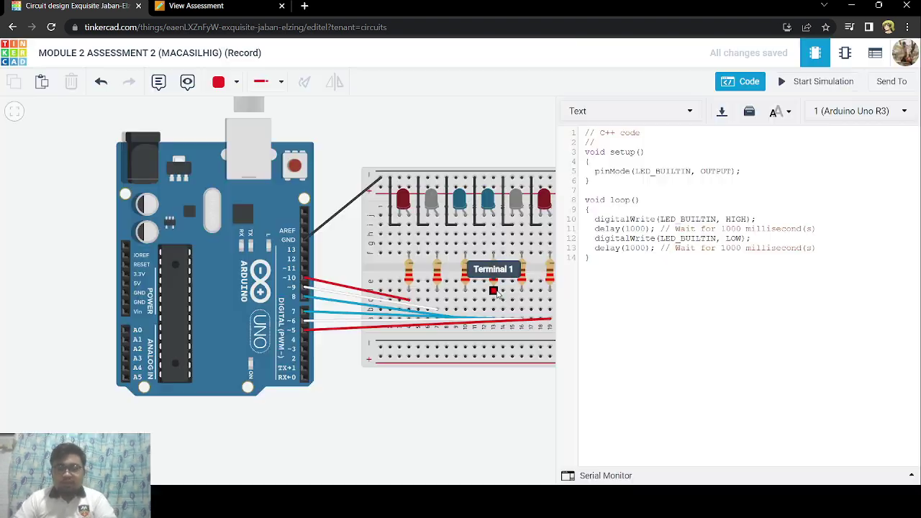
# Replace all of the default code with the declaration "int timer = 50;".
pyautogui.moveTo(620, 262); pyautogui.dragTo(581, 135)
pyautogui.press('BackSpace')
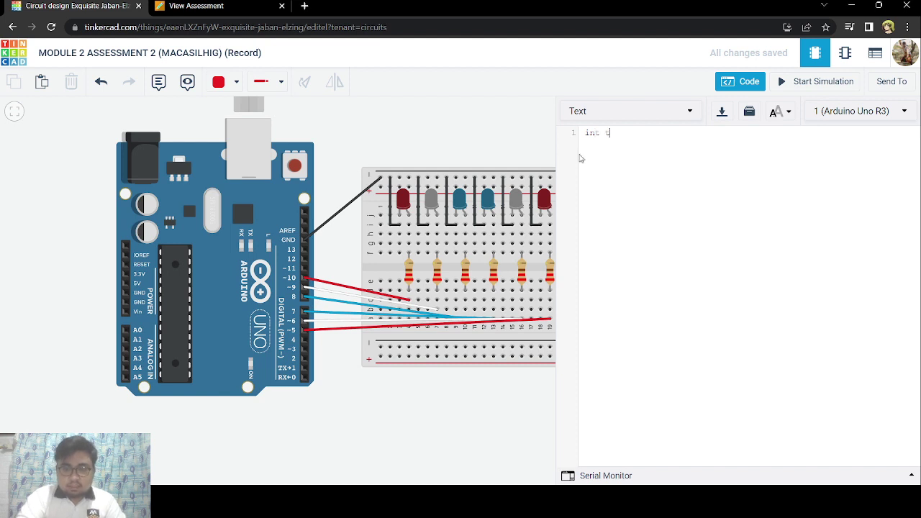
pyautogui.write('timer = 50;')
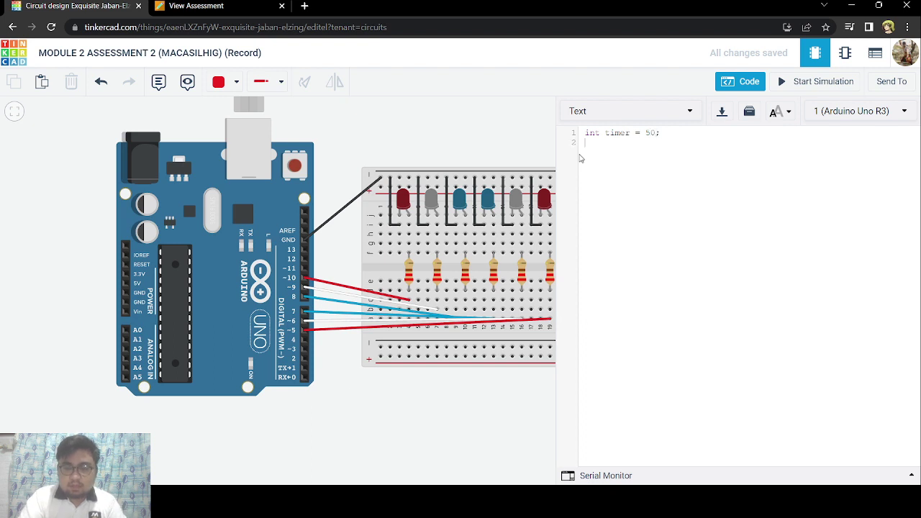
# Add "void setup(){" containing the loop header "for(int thisPin = 5; thisPin < 11; thisPin ++){".
pyautogui.press('Return')
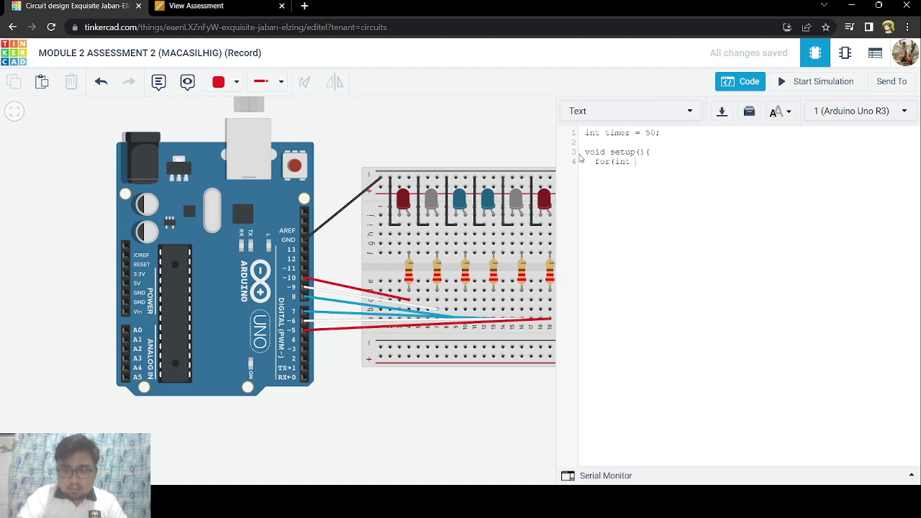
pyautogui.write('n = 2')
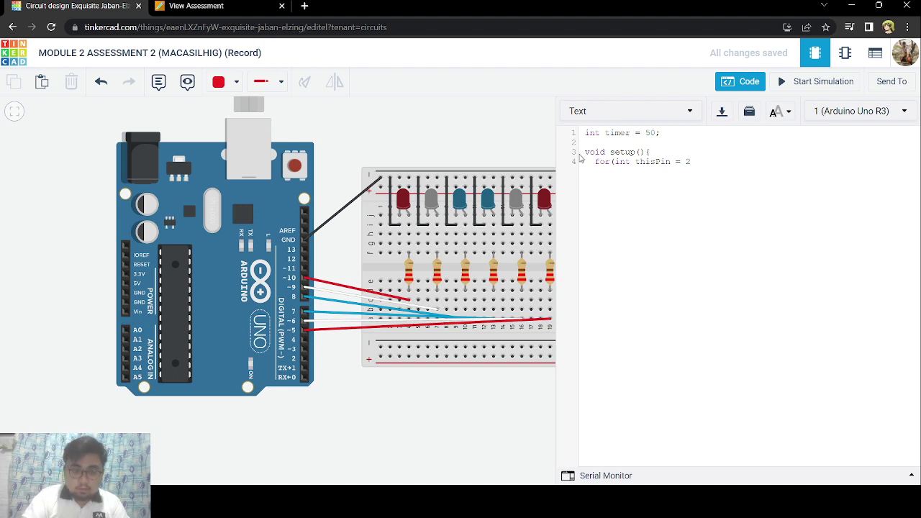
pyautogui.press('BackSpace')
pyautogui.write('5')
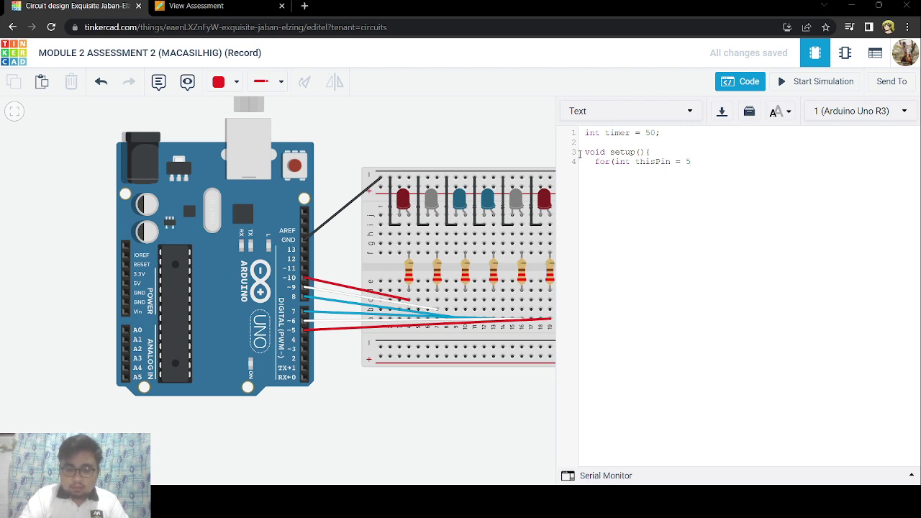
pyautogui.write(';')
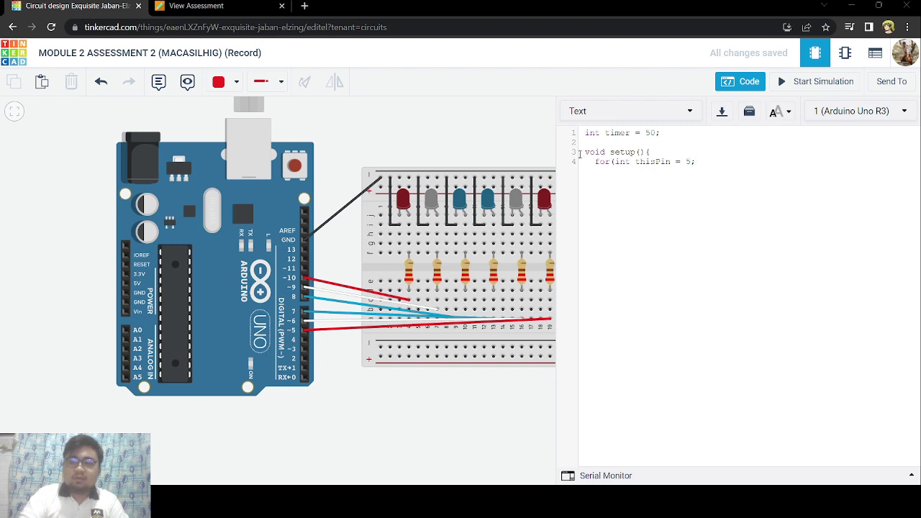
pyautogui.write(' thisPin')
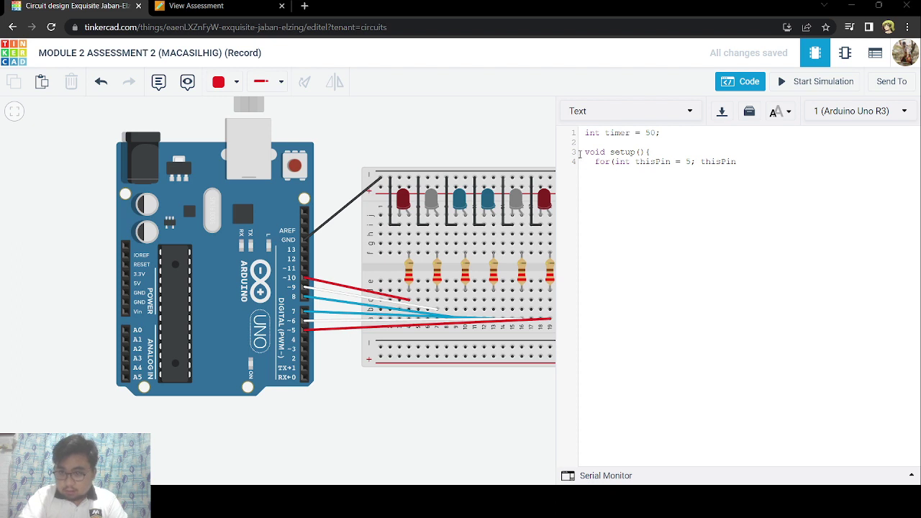
pyautogui.write(' <')
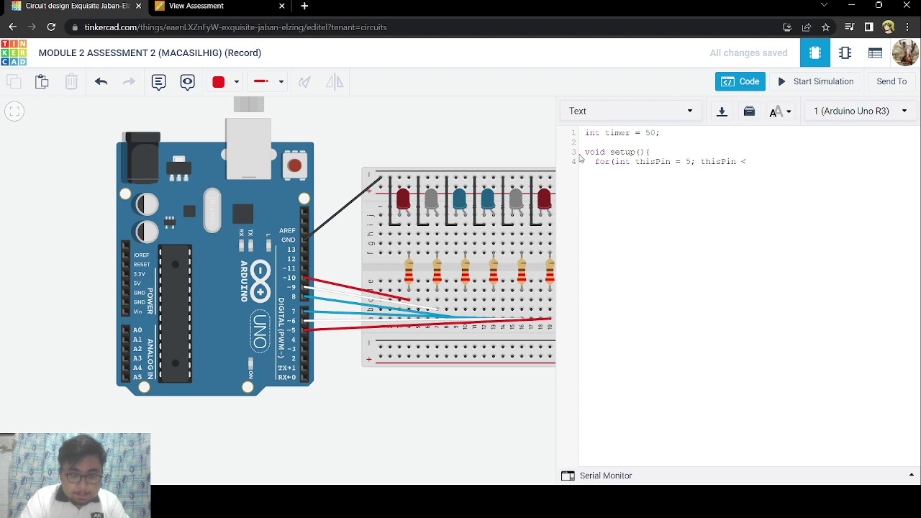
pyautogui.write(' 11')
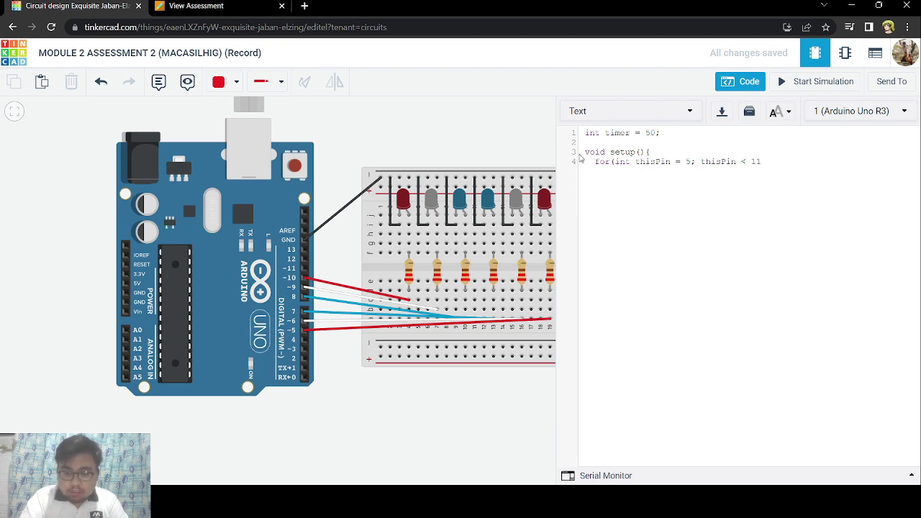
pyautogui.write('; thisPin')
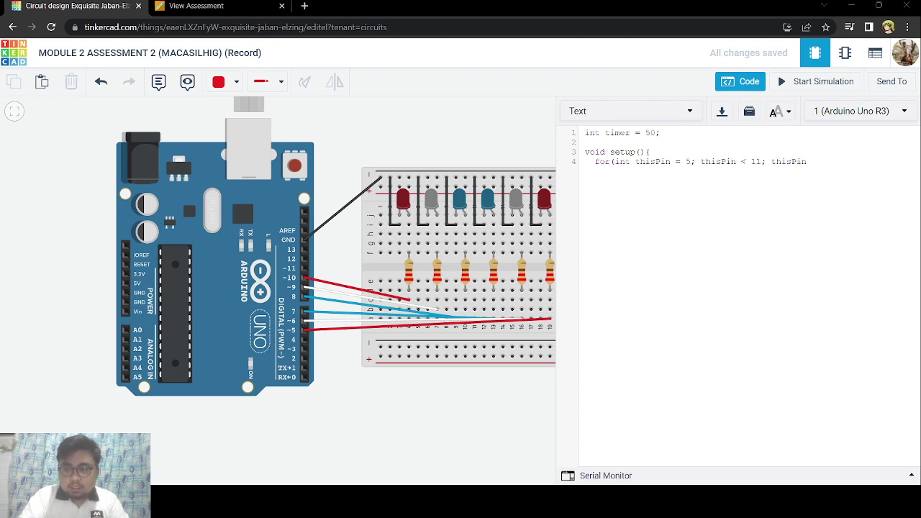
pyautogui.write(' ++){')
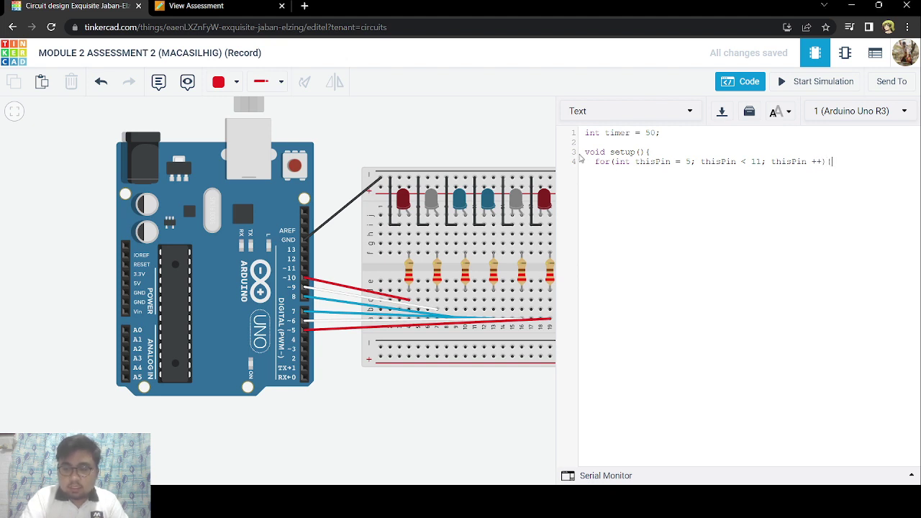
pyautogui.press('Return')
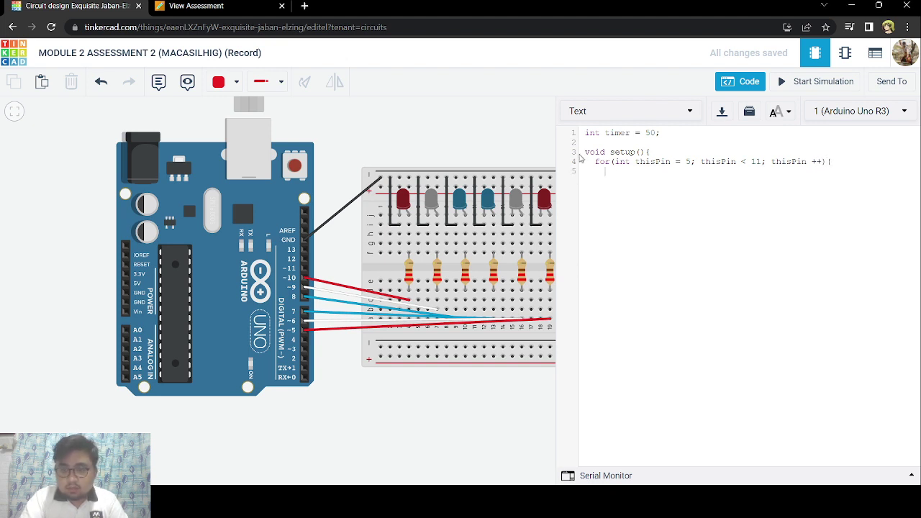
# Add "pinMode(thisPin, OUTPUT);" inside the setup's for loop and close both the loop and the setup function with braces.
pyautogui.write('pinMode')
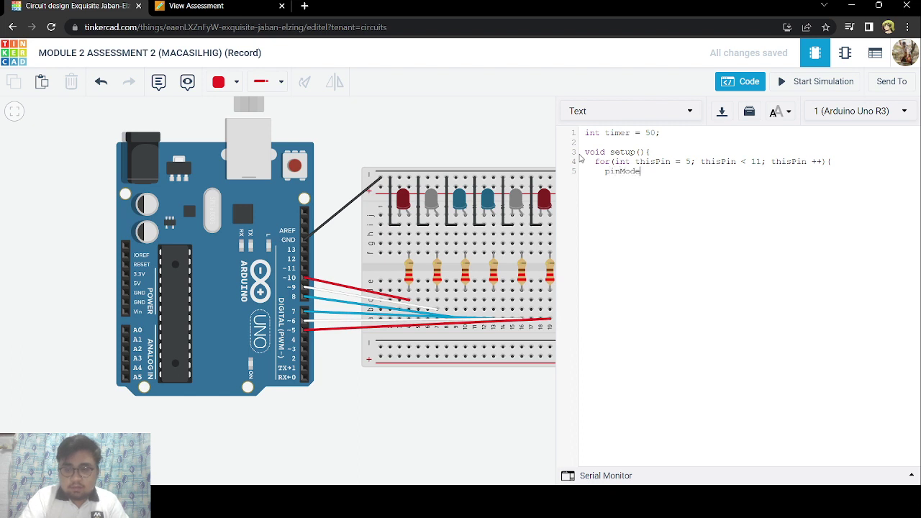
pyautogui.write('(')
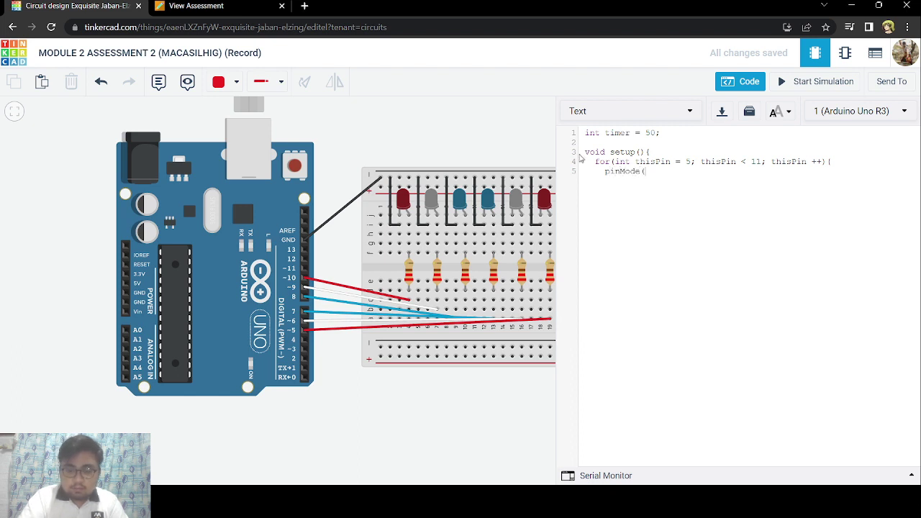
pyautogui.write('this')
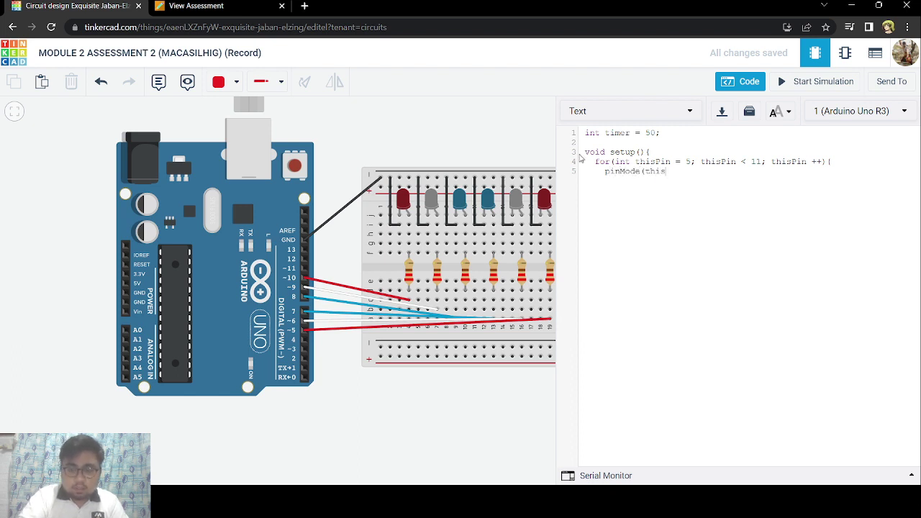
pyautogui.write('Pin, OUTPUT')
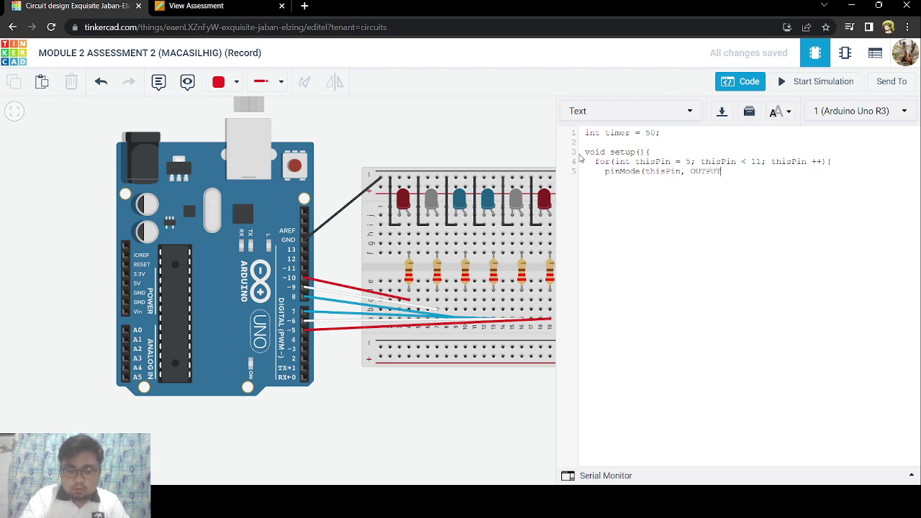
pyautogui.write(')')
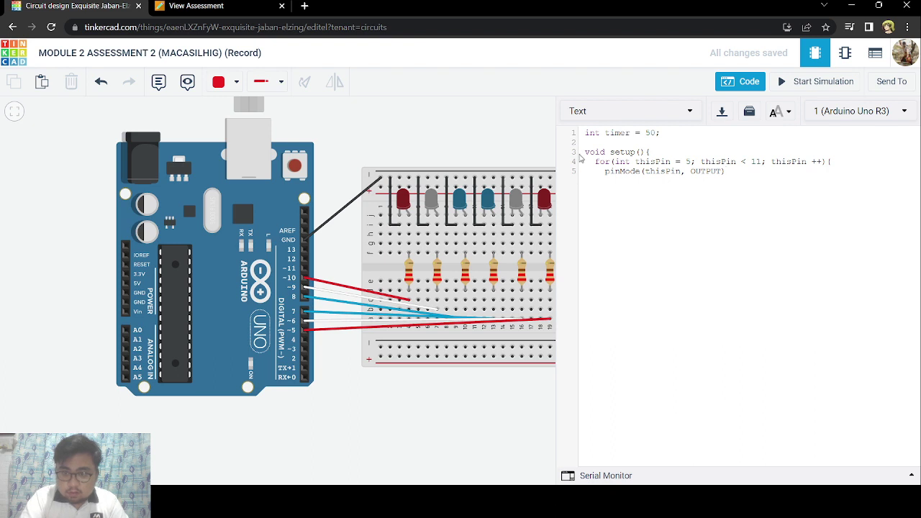
pyautogui.write(';   ')
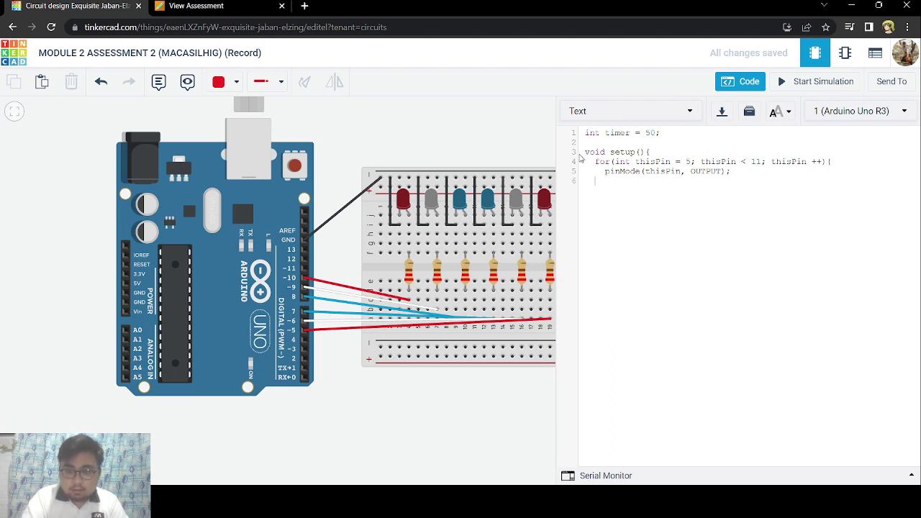
pyautogui.write('} ')
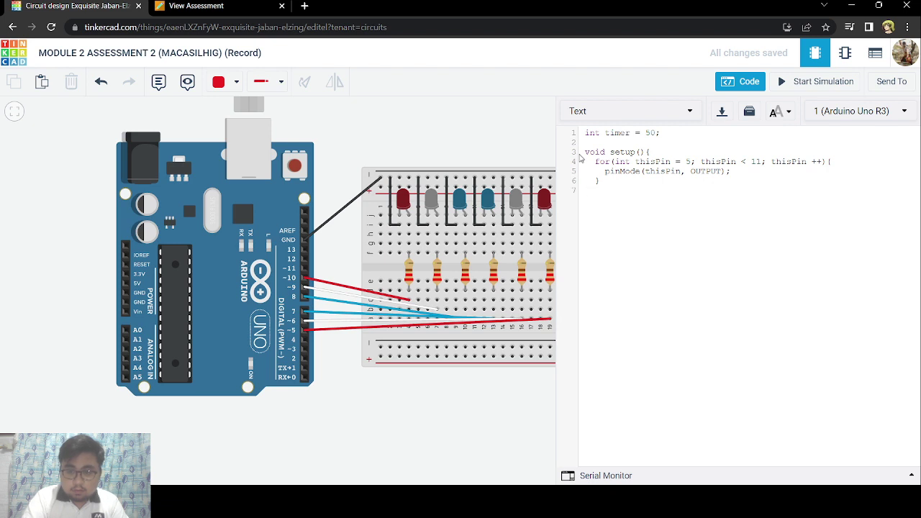
pyautogui.write('}')
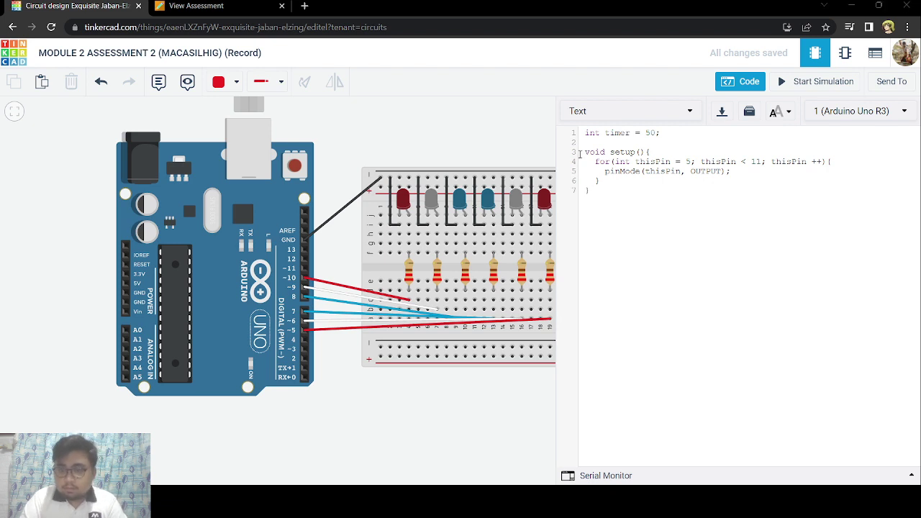
# Start "void loop(){" below the setup function and copy the setup's for-loop header into it as its first line.
pyautogui.press('Return')
pyautogui.press('Return')
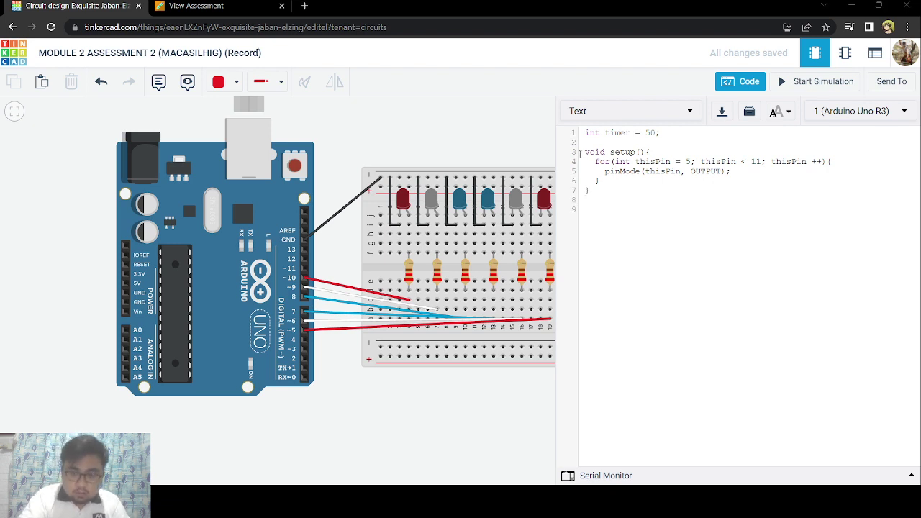
pyautogui.write('void lo')
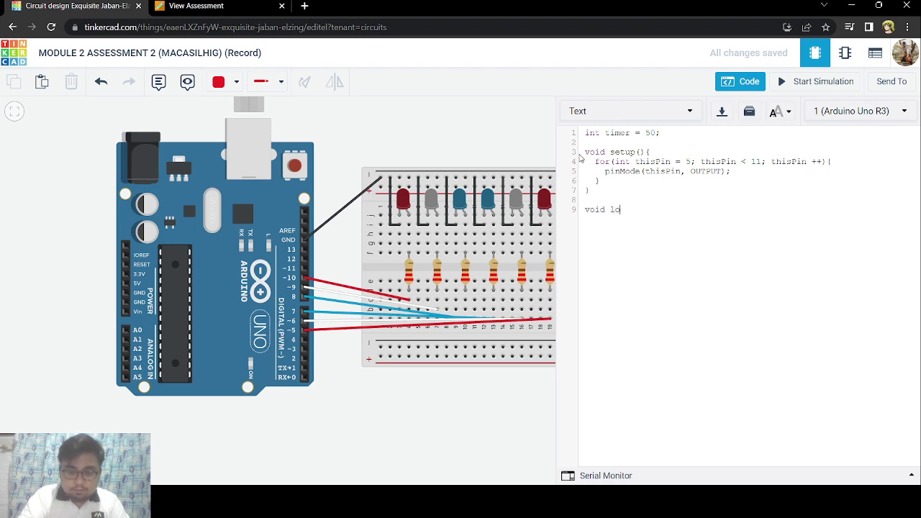
pyautogui.write('op()')
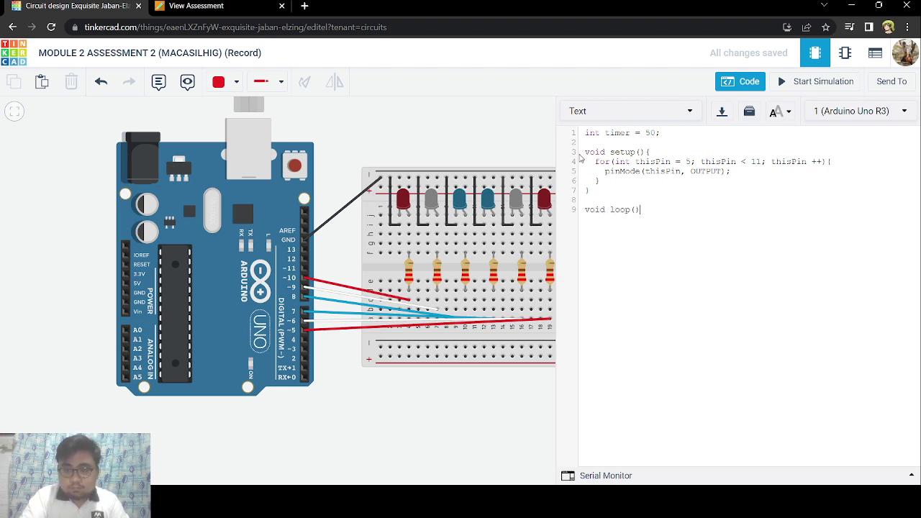
pyautogui.write('{')
pyautogui.press('Return')
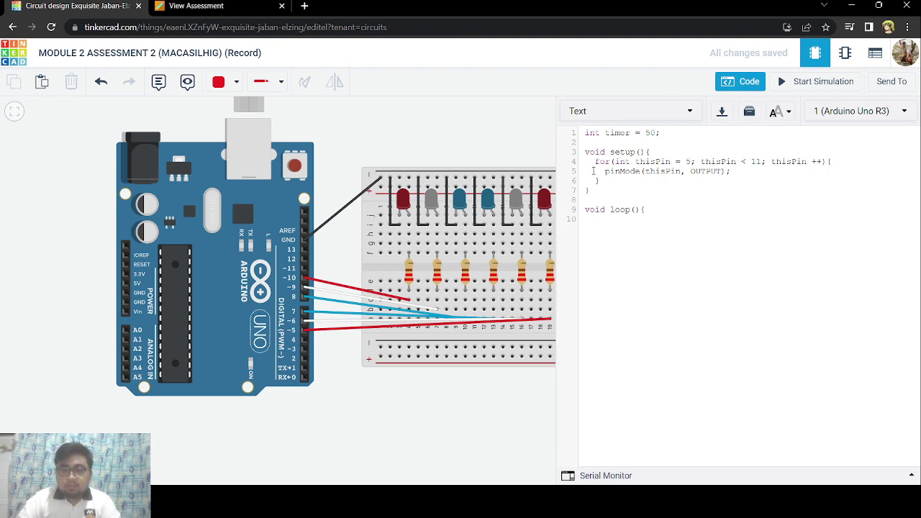
pyautogui.moveTo(594, 161); pyautogui.dragTo(834, 161)
pyautogui.hotkey('ctrl', 'c')
pyautogui.click(689, 219)
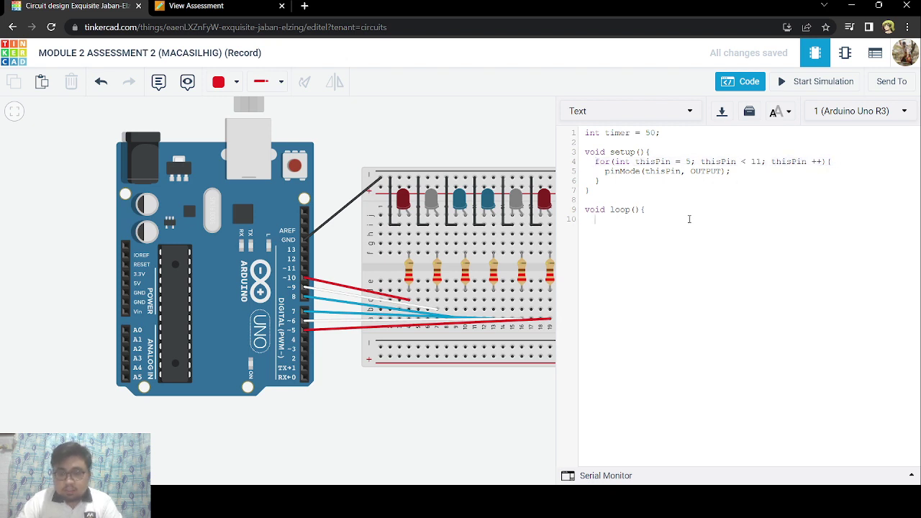
pyautogui.hotkey('ctrl', 'v')
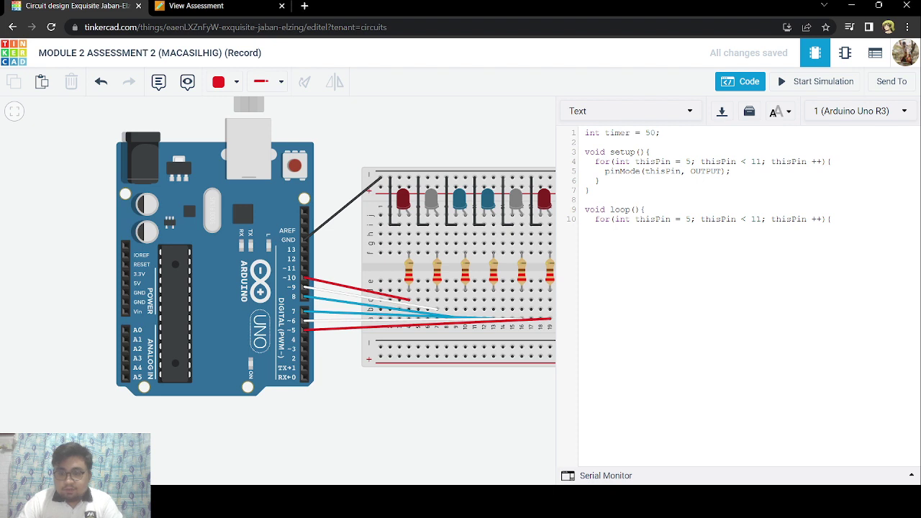
# Add the statements "digitalWrite(thisPin, HIGH);" and "delay(timer);" inside the for loop of void loop().
pyautogui.press('Return')
pyautogui.write('digitalWrite')
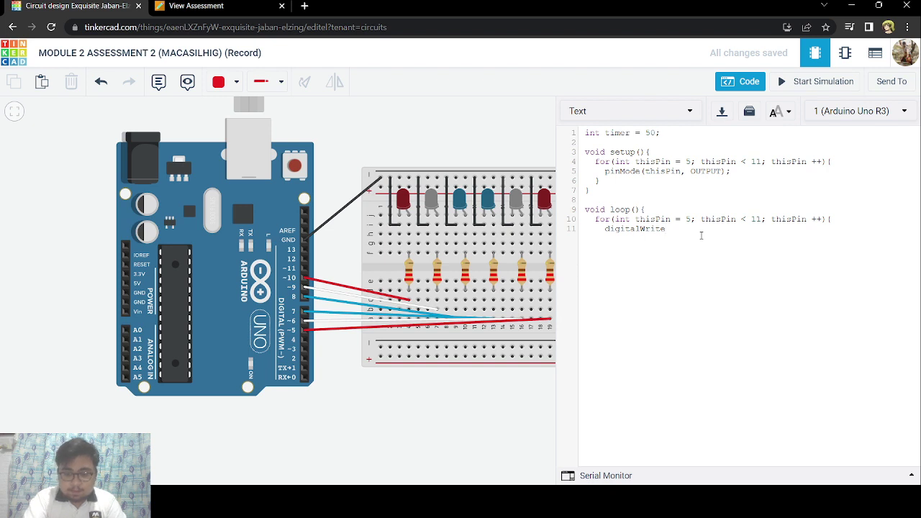
pyautogui.write('(this')
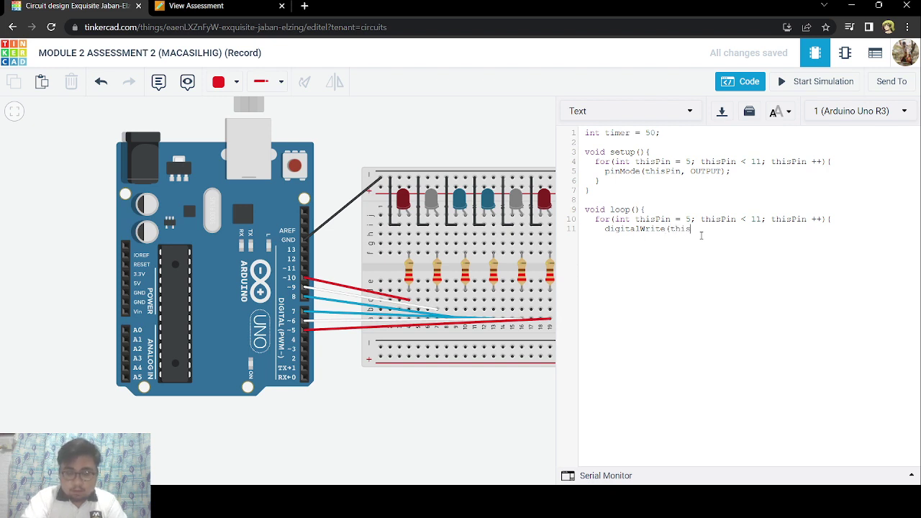
pyautogui.write('Pin, H')
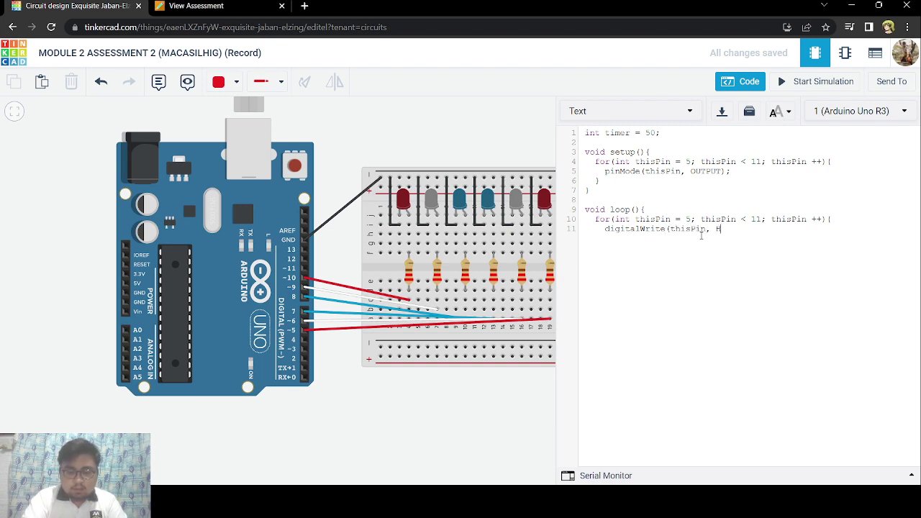
pyautogui.write('IGH);')
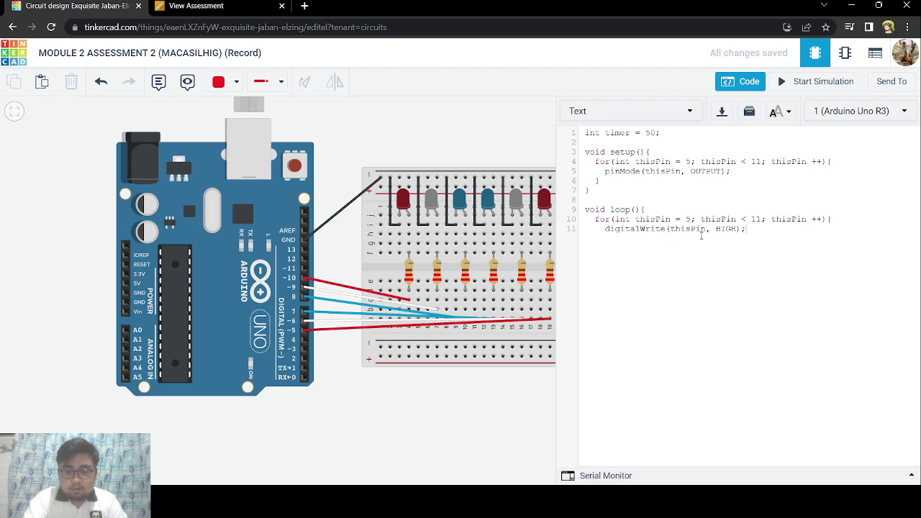
pyautogui.press('Return')
pyautogui.write('de')
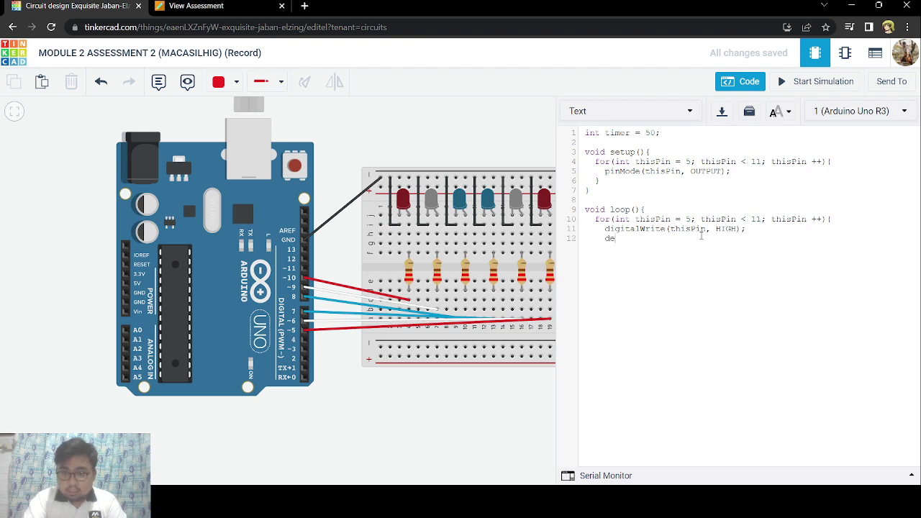
pyautogui.write('lay(timer)')
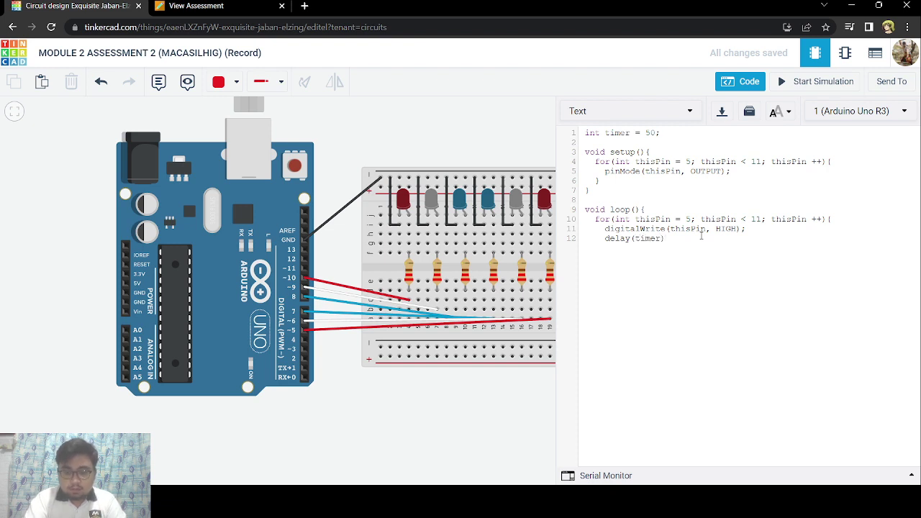
pyautogui.write(';')
pyautogui.press('Return')
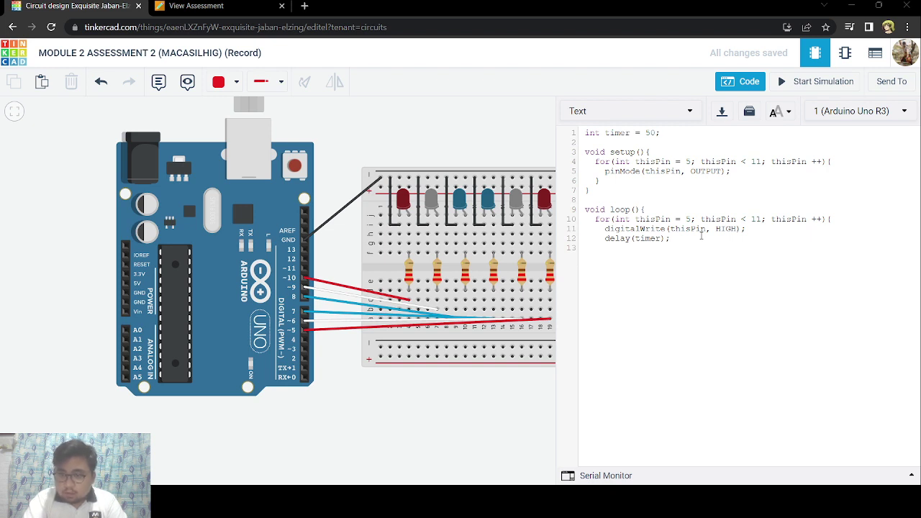
# Add "digitalWrite(thisPin, LOW);" after the delay statement and close the for loop with a brace.
pyautogui.write('digita')
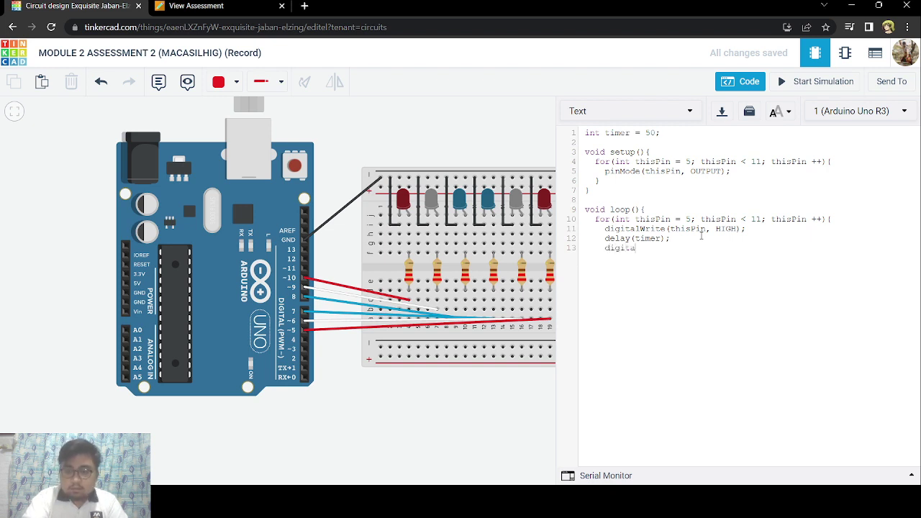
pyautogui.write('lWrite')
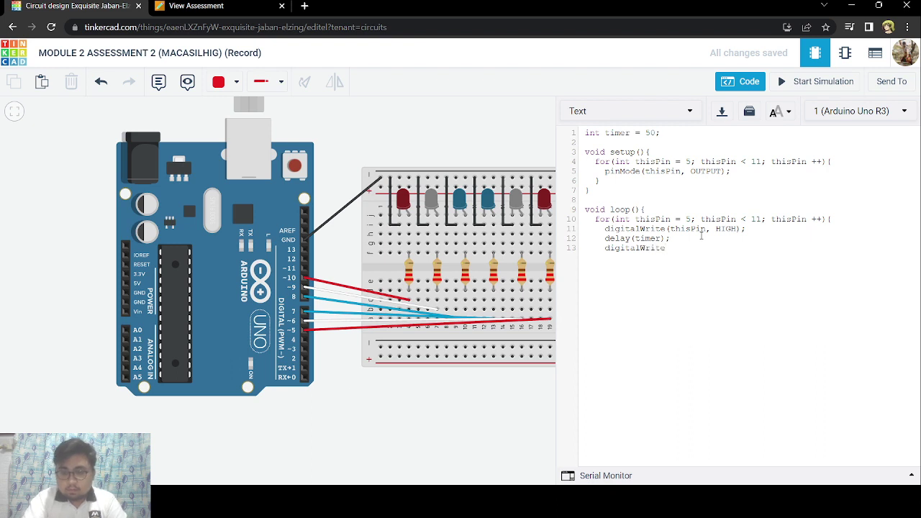
pyautogui.write('(thisP')
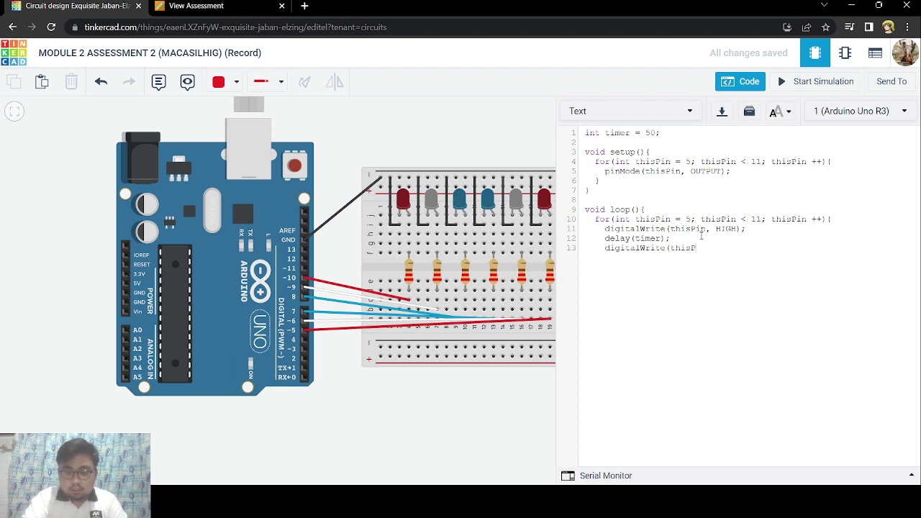
pyautogui.write('in, LOW')
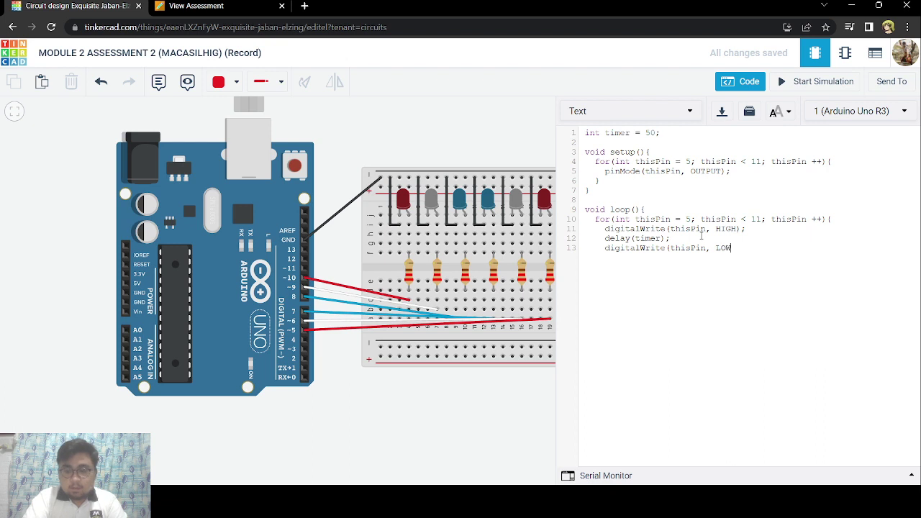
pyautogui.write(');')
pyautogui.press('Return')
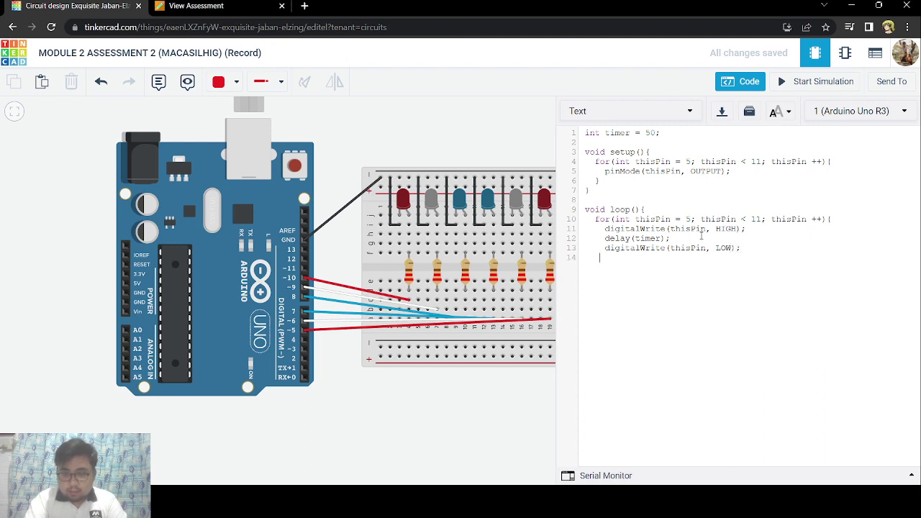
pyautogui.write('}')
# Add a second for loop header below the first loop in void loop(): "for(int thisPin = 10; thisPin > 5; thisPin --){".
pyautogui.press('Return')
pyautogui.write('for')
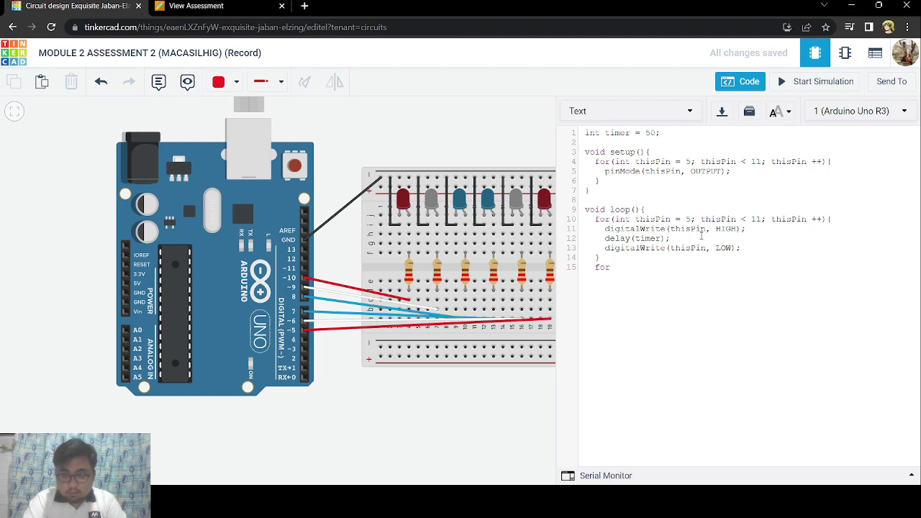
pyautogui.write(' (')
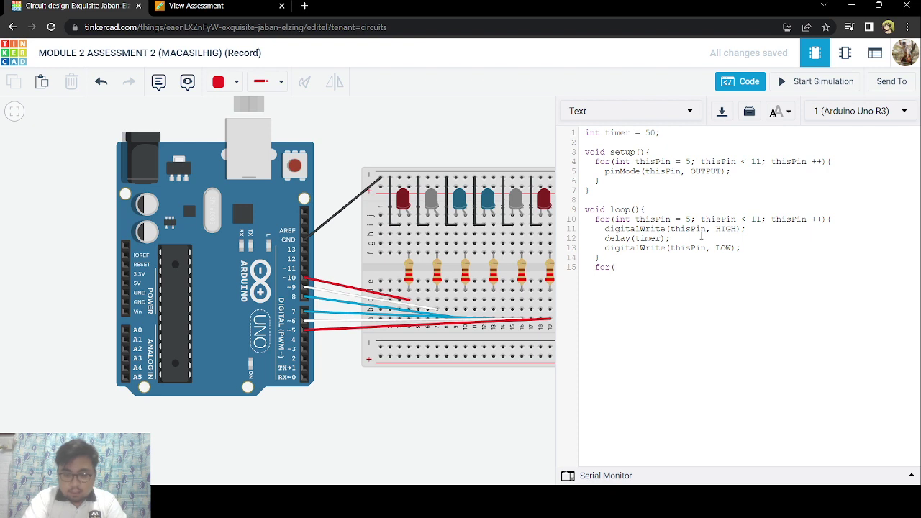
pyautogui.write('int thisP')
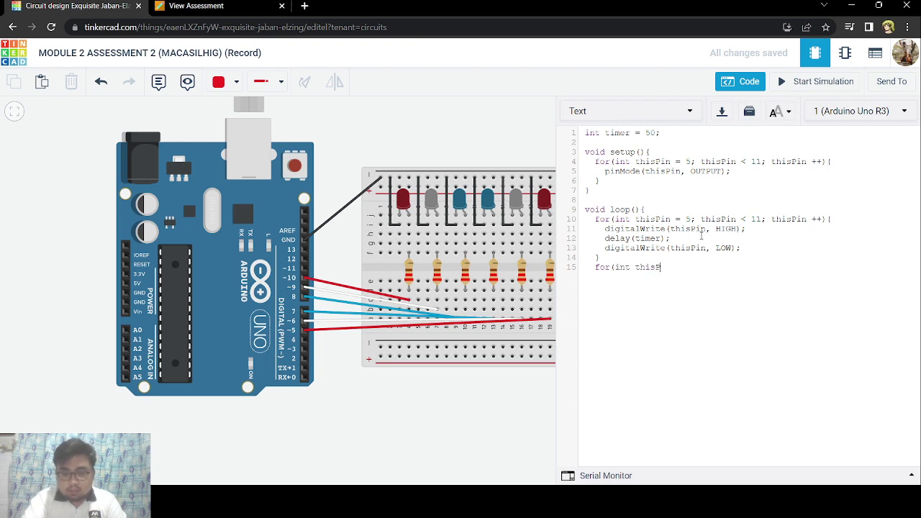
pyautogui.write('in =')
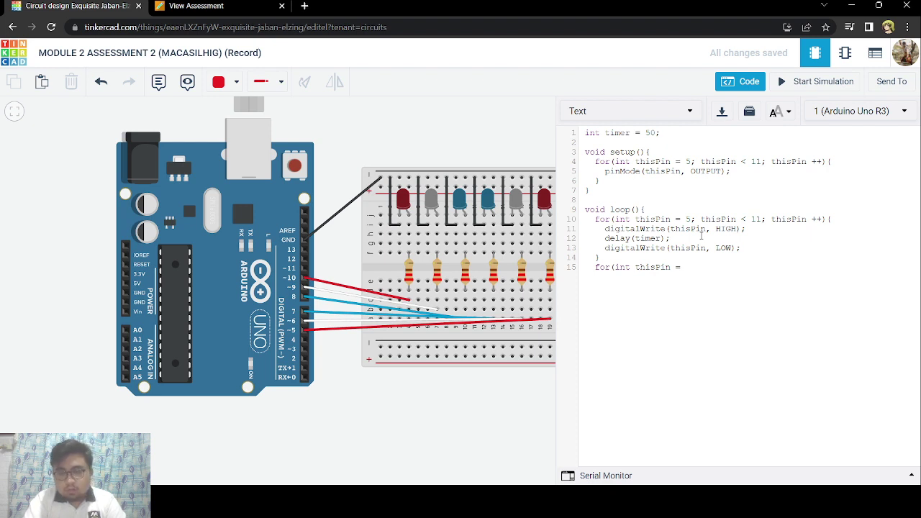
pyautogui.write('1')
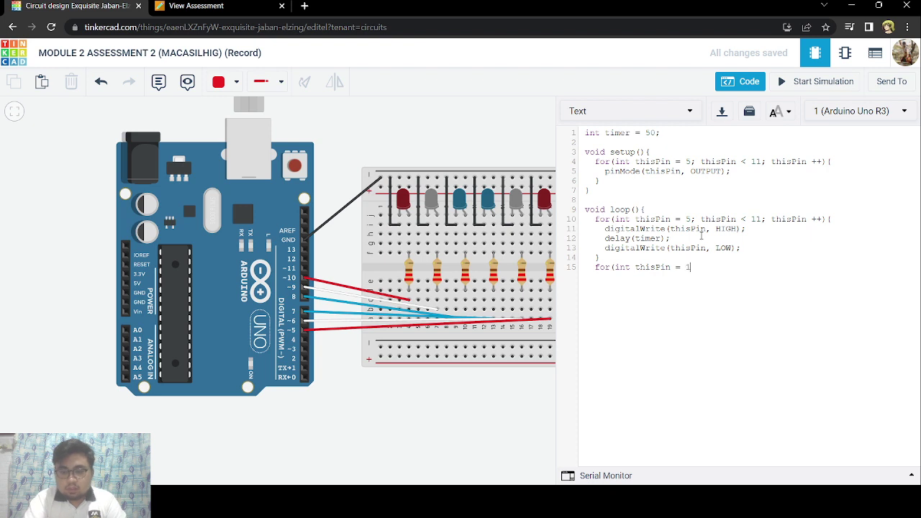
pyautogui.write('0; thisPin')
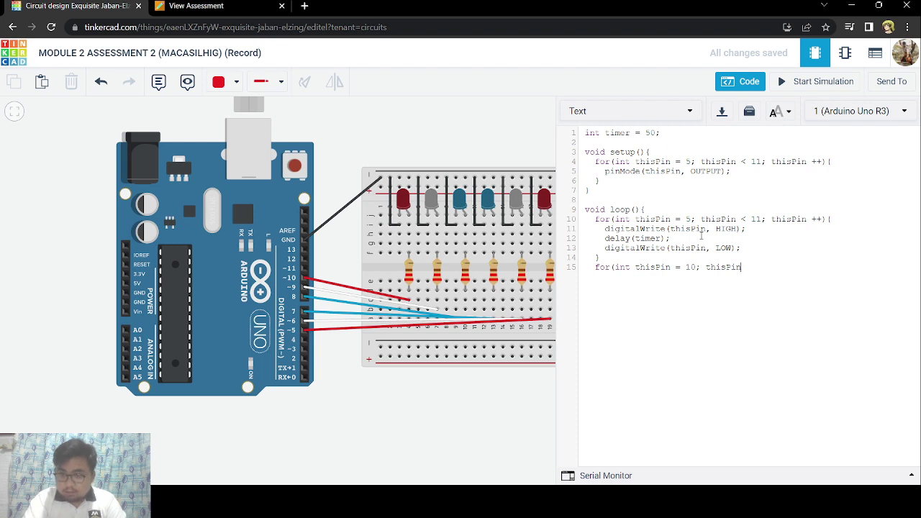
pyautogui.write(' >')
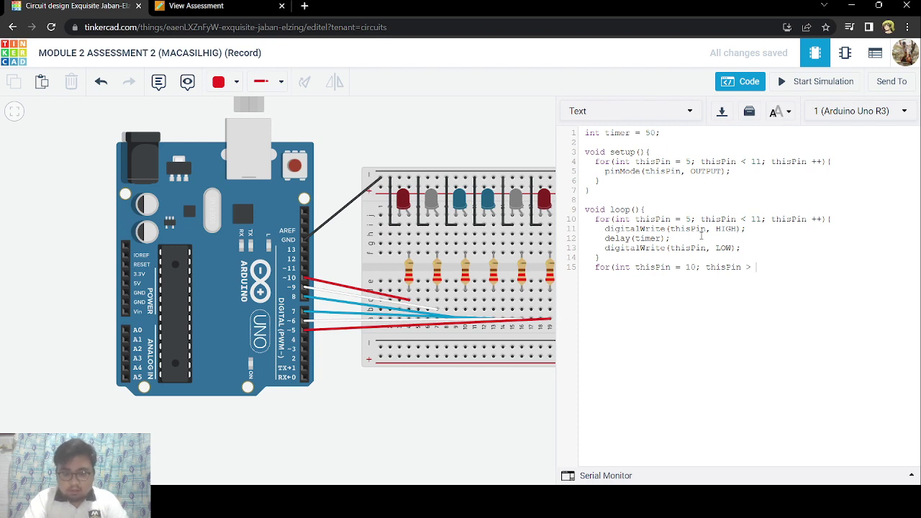
pyautogui.write(' 5')
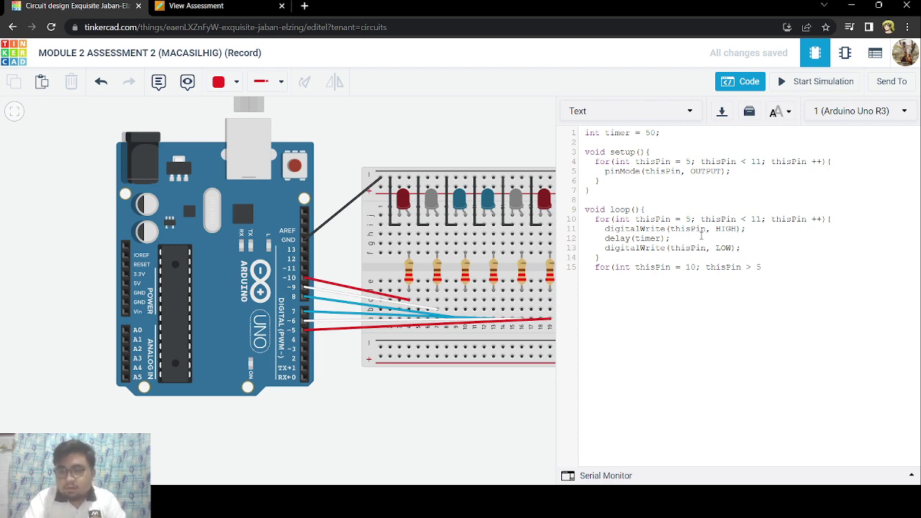
pyautogui.write(';')
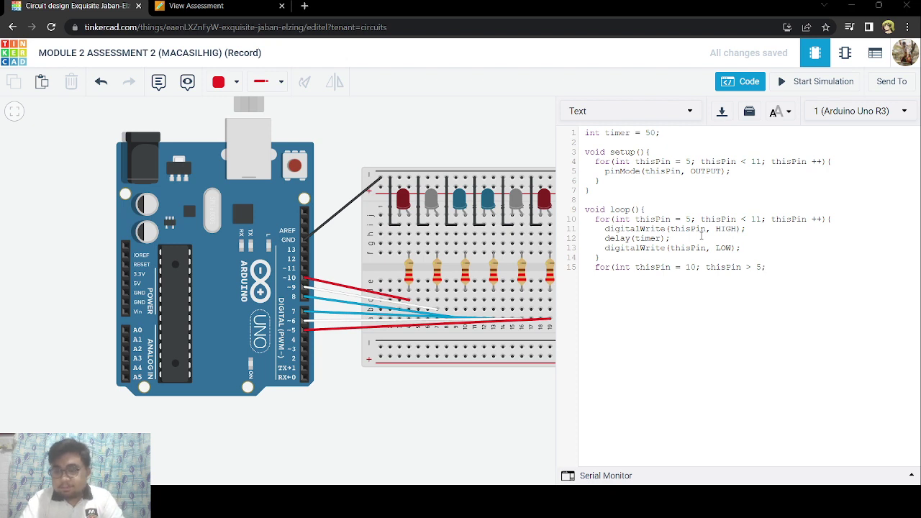
pyautogui.write(' thisPi')
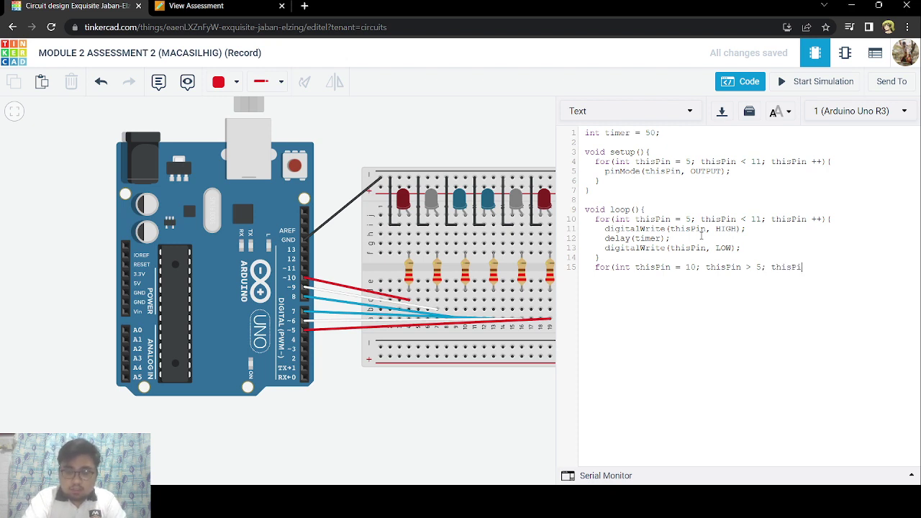
pyautogui.write('n --')
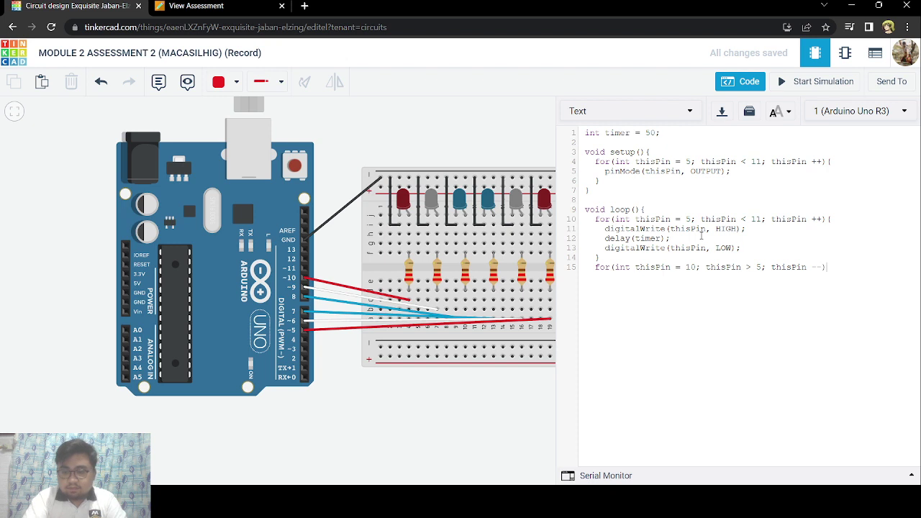
pyautogui.write(')')
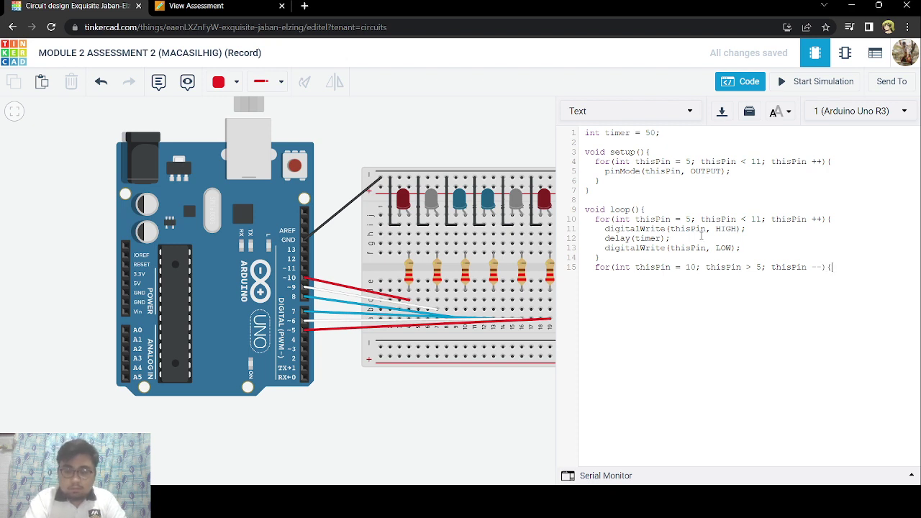
pyautogui.write('{')
pyautogui.press('Return')
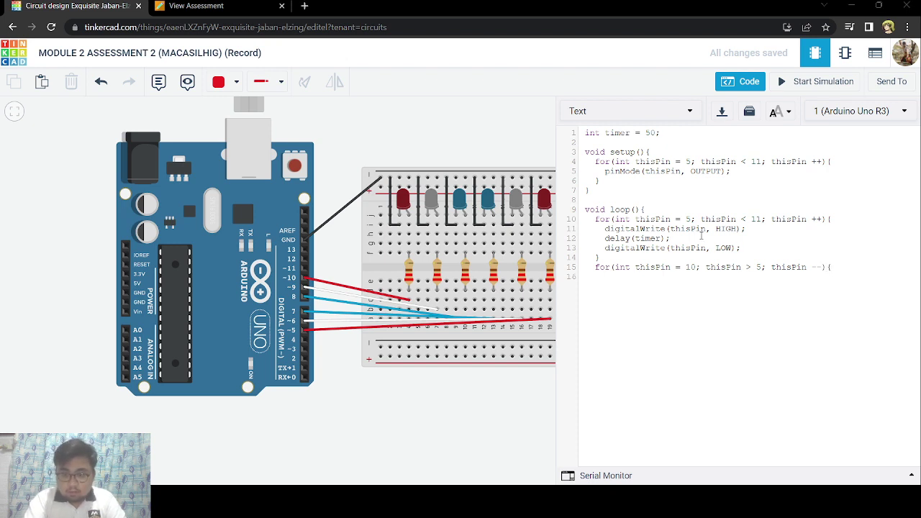
# Fill the second loop with the first loop's HIGH, delay and LOW statements, and close both the loop and void loop() with braces.
pyautogui.write('digital')
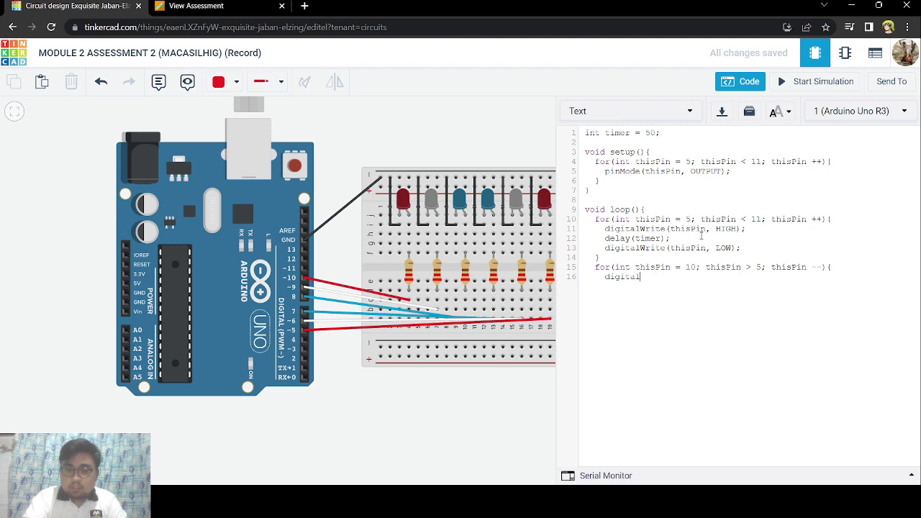
pyautogui.write('Write(')
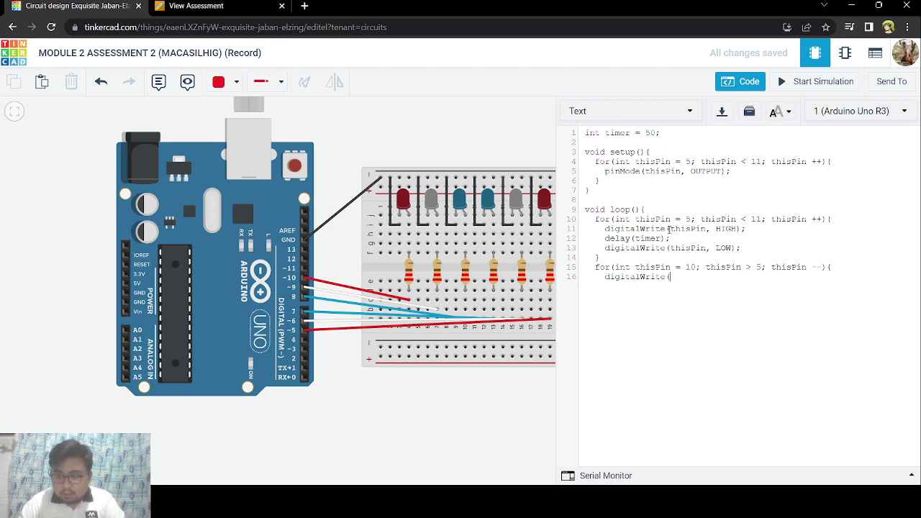
pyautogui.moveTo(672, 228); pyautogui.dragTo(726, 262)
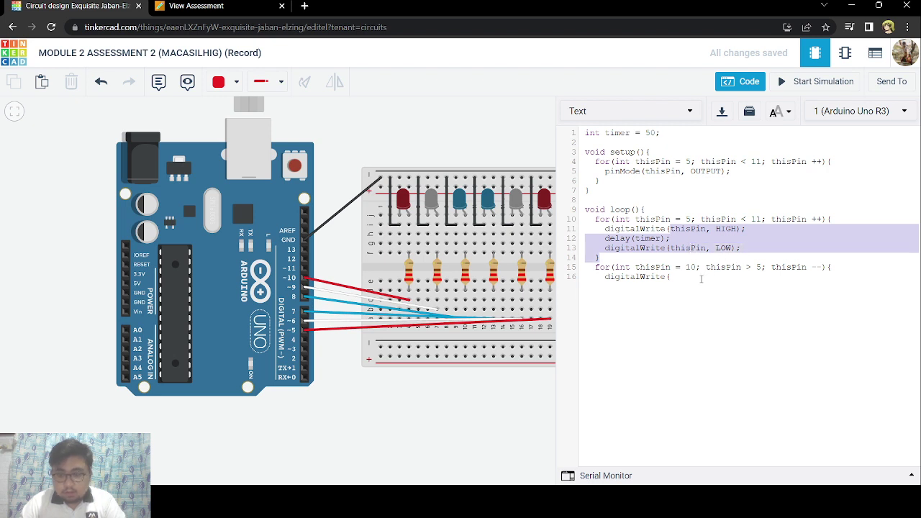
pyautogui.hotkey('ctrl', 'c')
pyautogui.click(701, 279)
pyautogui.hotkey('ctrl', 'v')
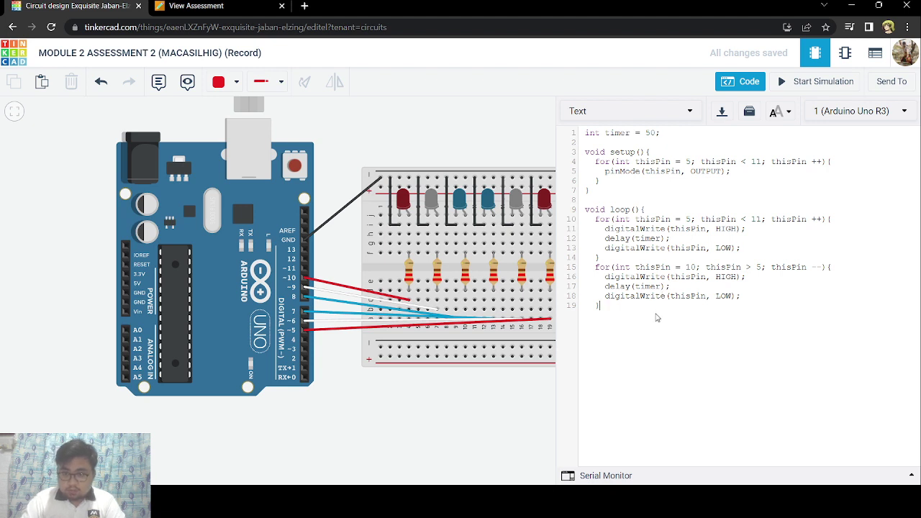
pyautogui.press('Return')
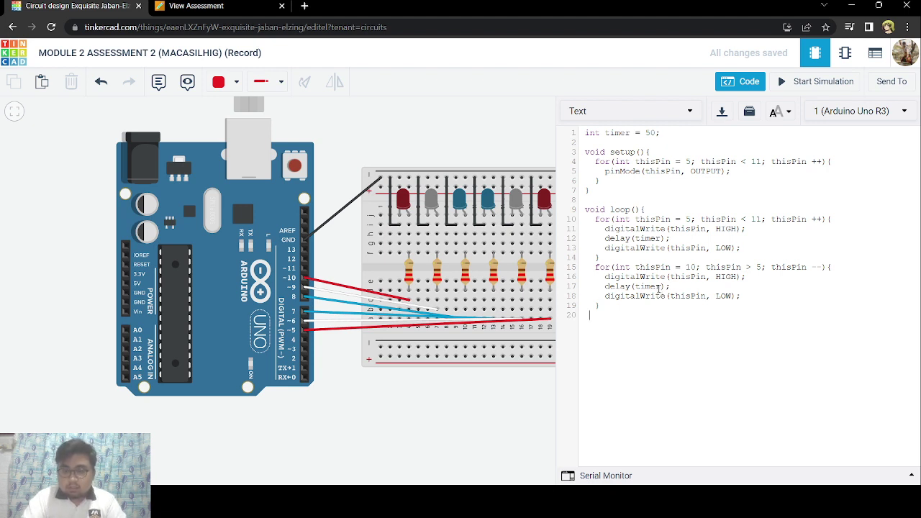
pyautogui.write('}')
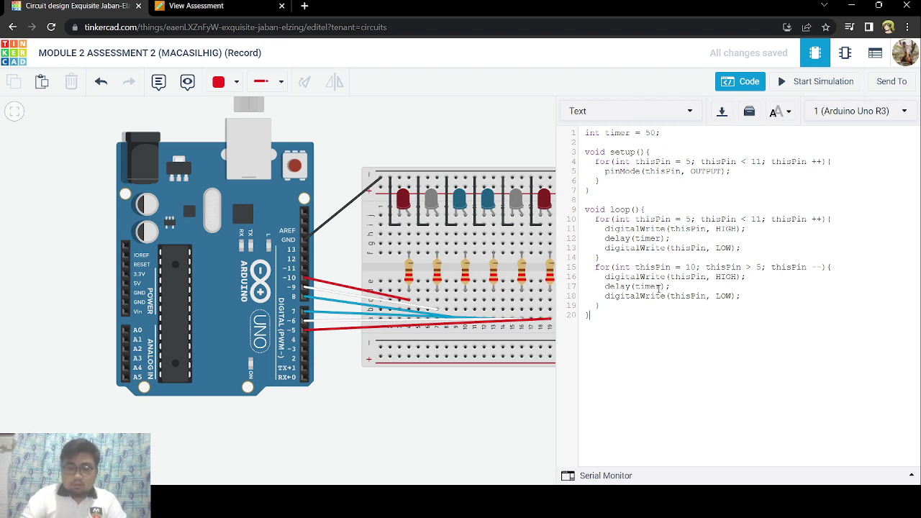
# Run the simulation with the code hidden to watch the whole LED row scroll, and stop it.
pyautogui.click(794, 83)
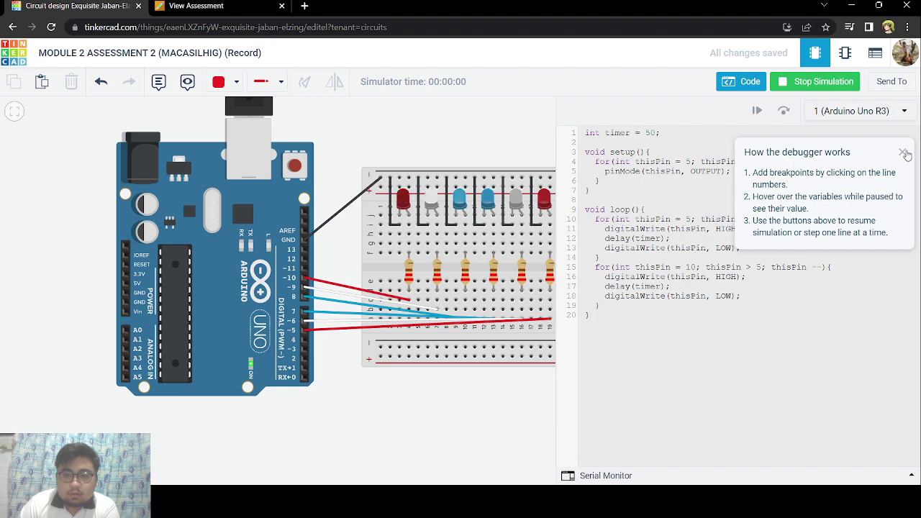
pyautogui.click(904, 153)
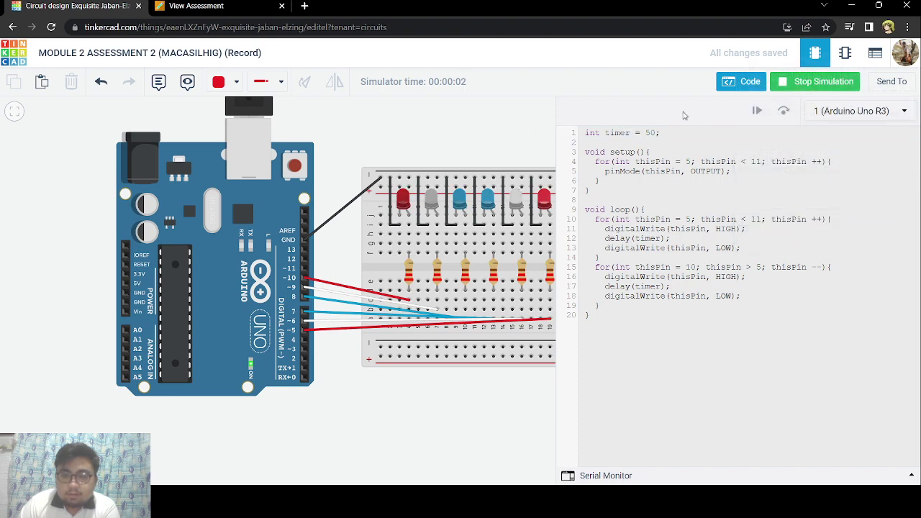
pyautogui.click(741, 81)
pyautogui.scroll(3, 645, 177)
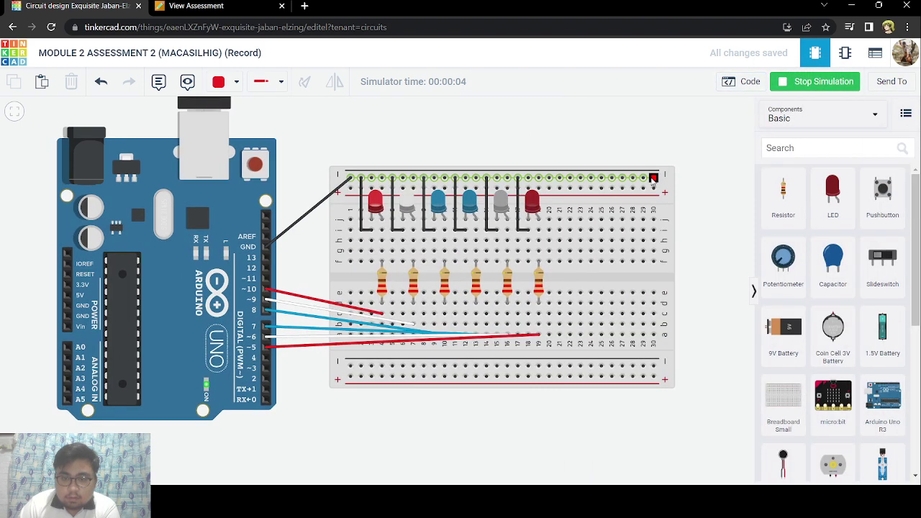
pyautogui.scroll(-1, 653, 178)
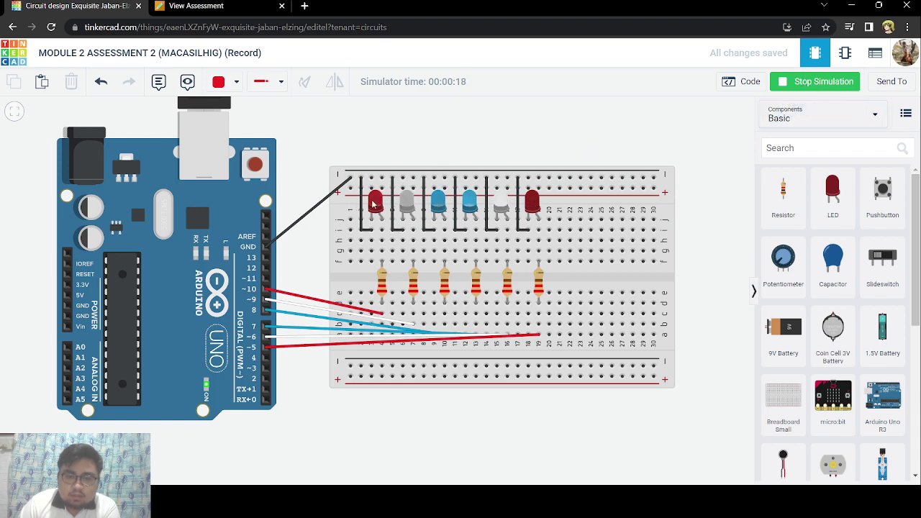
pyautogui.click(797, 85)
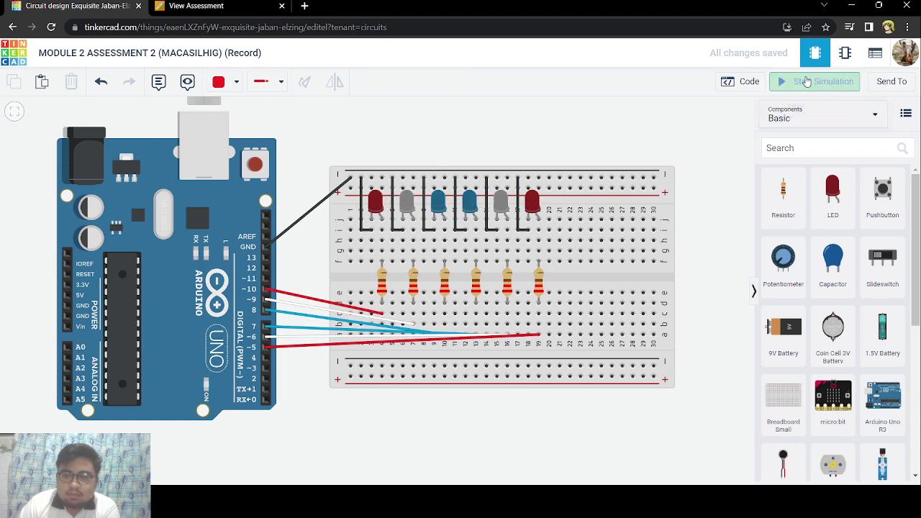
# Set the timer variable to 100 in the code and run the simulation.
pyautogui.click(745, 84)
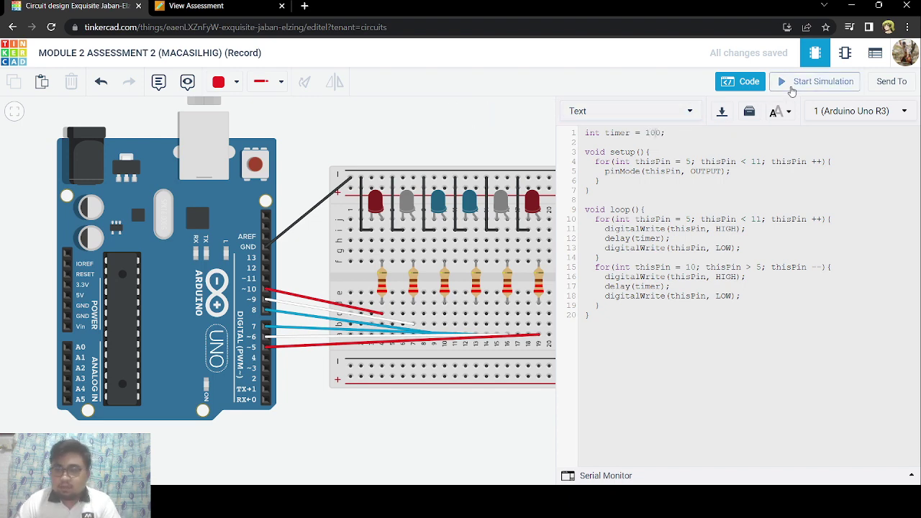
pyautogui.click(784, 82)
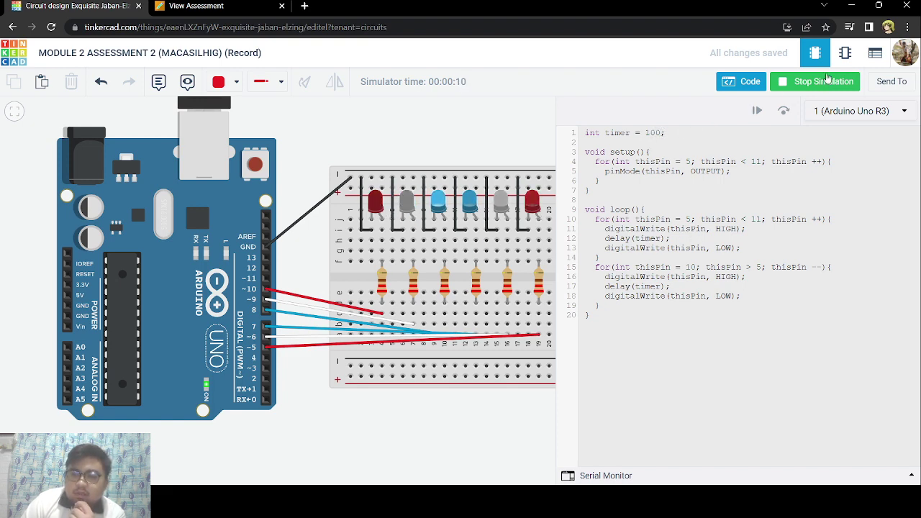
# Set the timer variable to 1000, simulate the slower LED scrolling and stop the simulation.
pyautogui.click(662, 133)
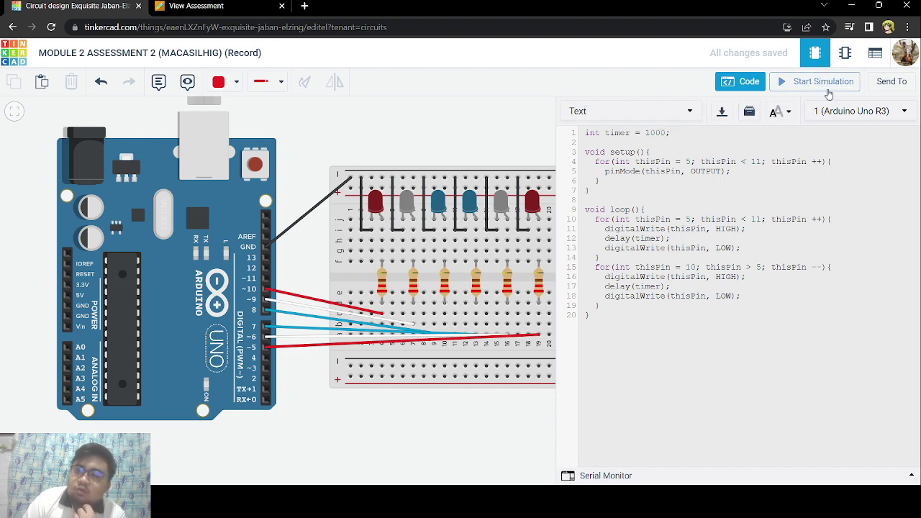
pyautogui.click(823, 82)
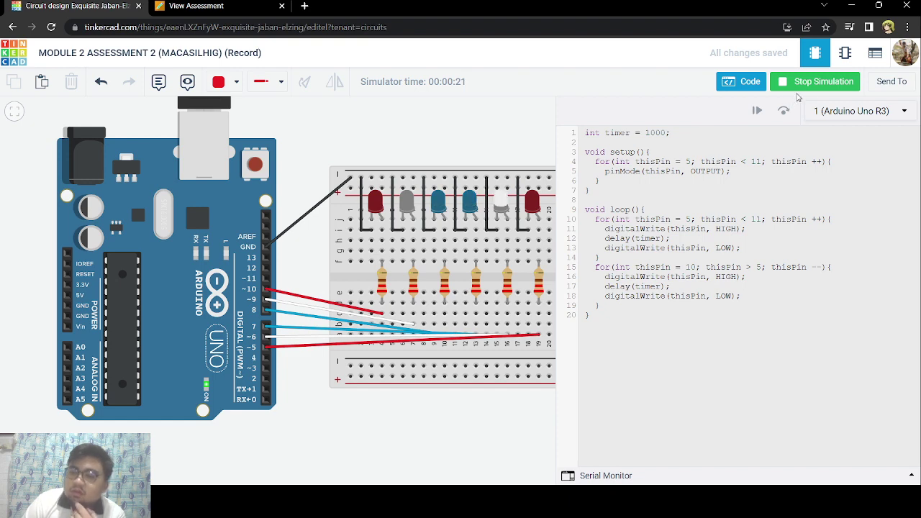
pyautogui.click(818, 85)
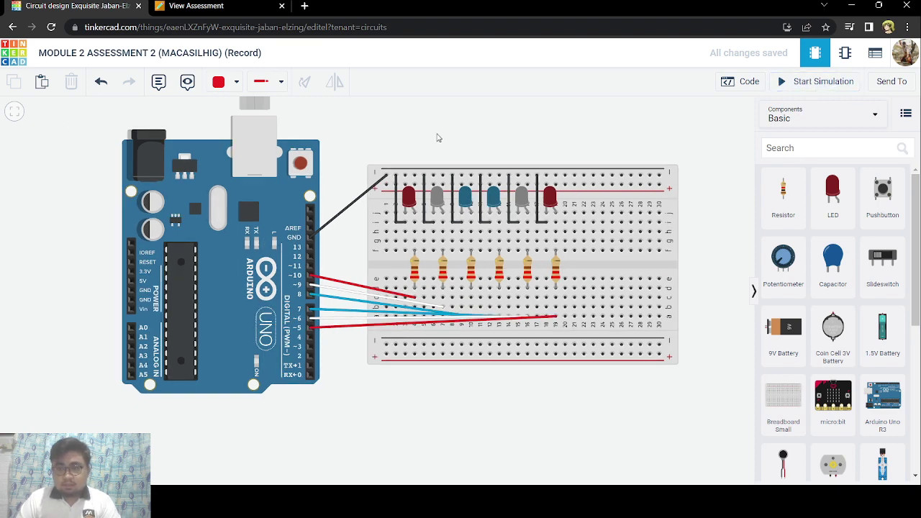
# Review the Module 2 Assessment 2 instructions and parts list in Blackboard, and return to the Tinkercad circuit.
pyautogui.moveTo(561, 144); pyautogui.dragTo(566, 163)
pyautogui.click(189, 8)
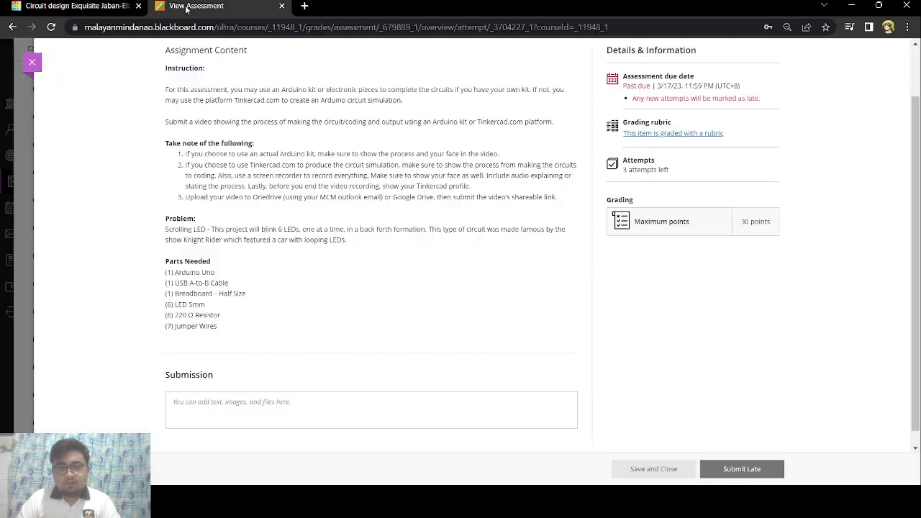
pyautogui.click(75, 8)
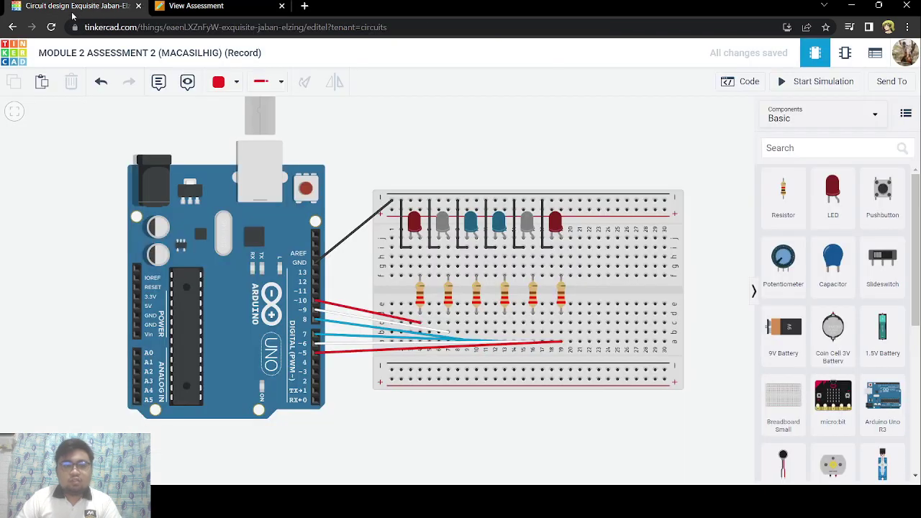
pyautogui.click(224, 7)
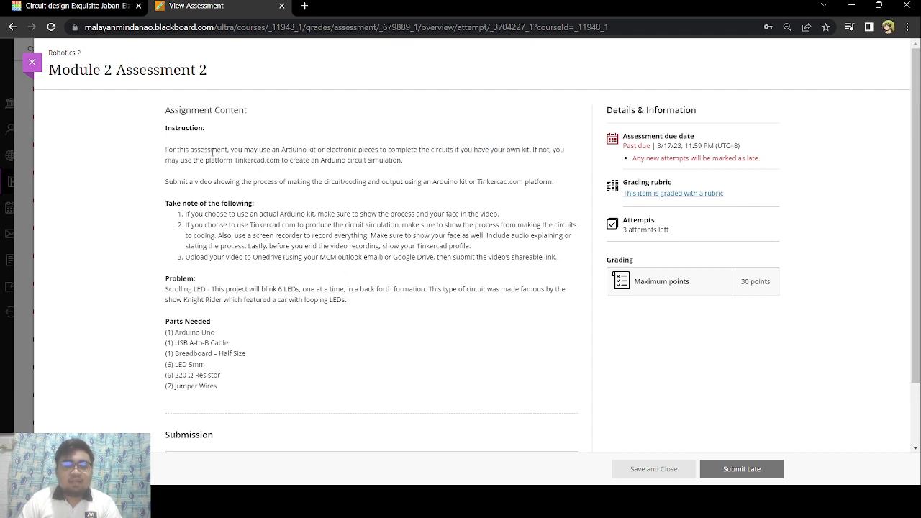
pyautogui.hotkey('ctrl', 'Tab')
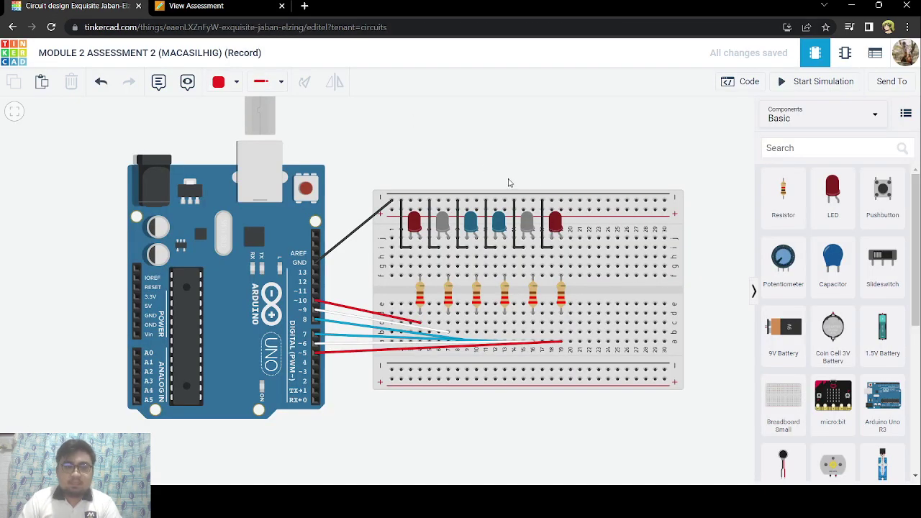